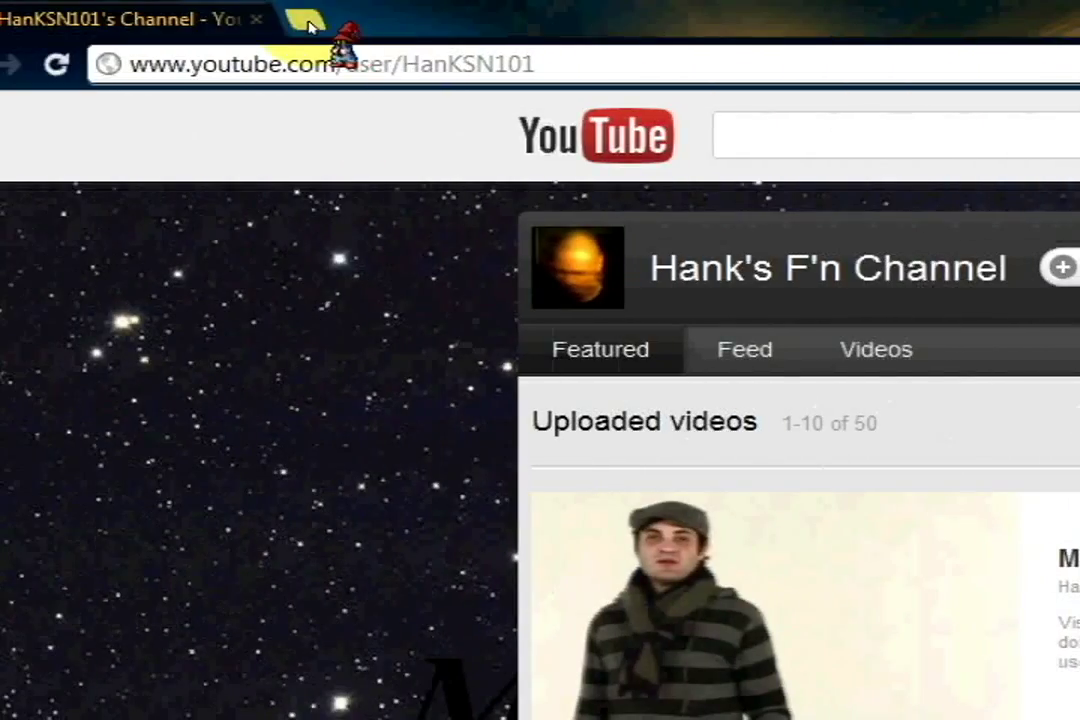
- Open the Brawl Vault site in a new tab and list its Beam Sword item hacks
{"action": "left_click", "coordinate": [310, 25]}
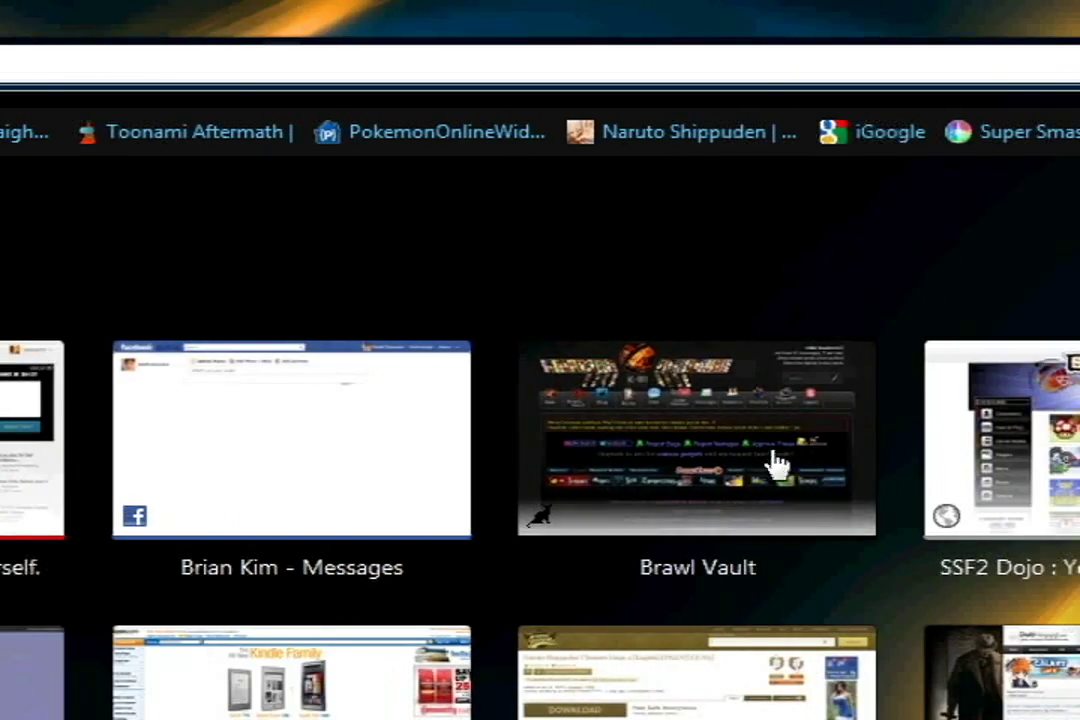
{"action": "left_click", "coordinate": [778, 462]}
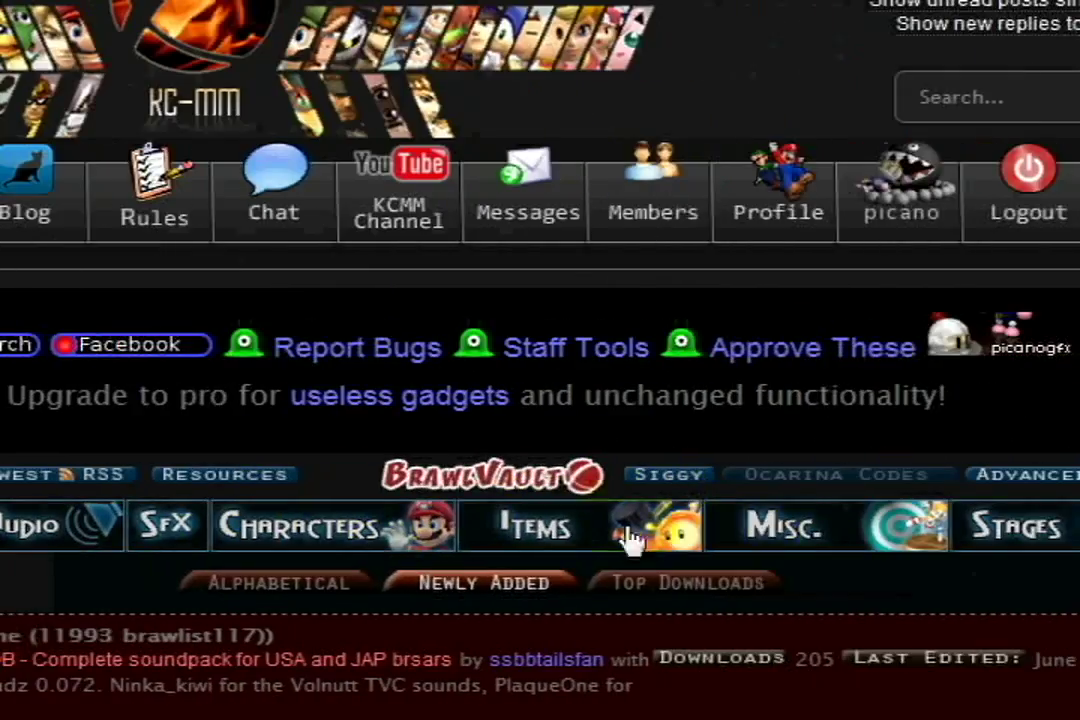
{"action": "mouse_move", "coordinate": [630, 545]}
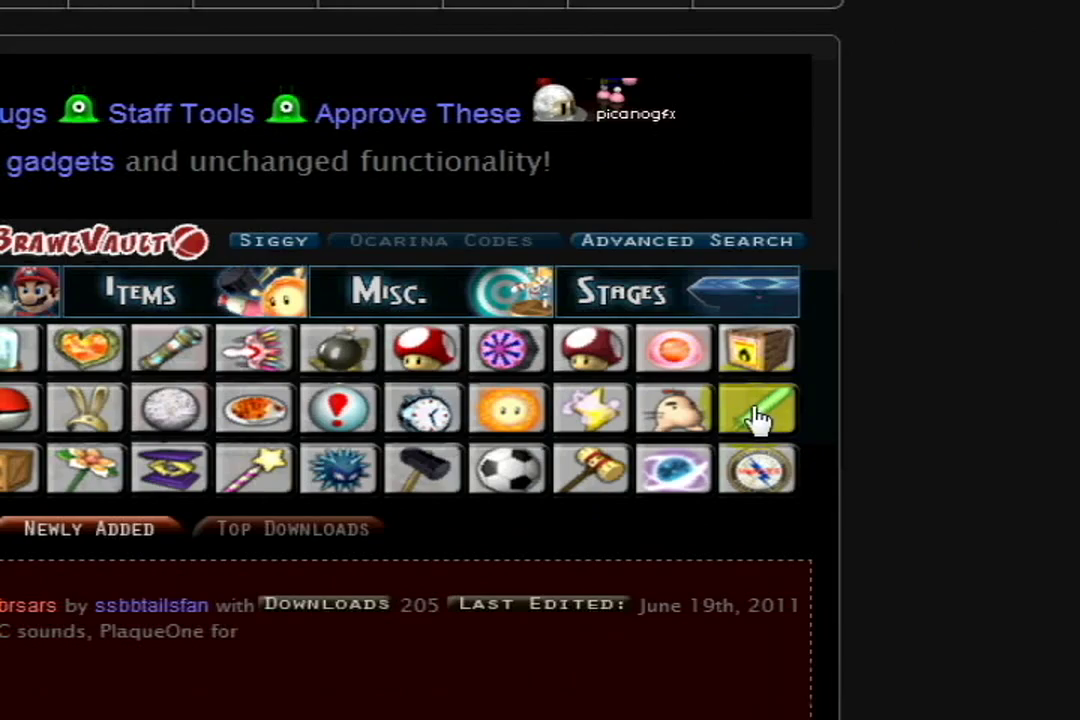
{"action": "left_click", "coordinate": [758, 420]}
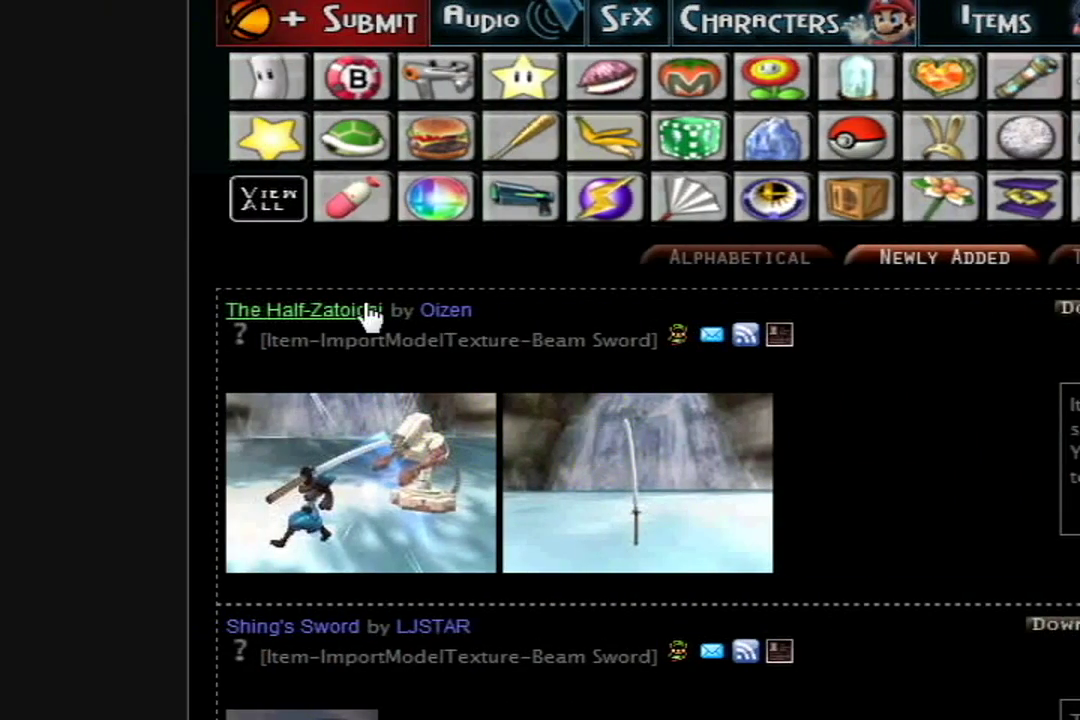
- Download ItmBeamSwordBrres.pac from The Half-Zatoichi entry and return to the HanKSN101 channel tab
{"action": "left_click", "coordinate": [368, 318]}
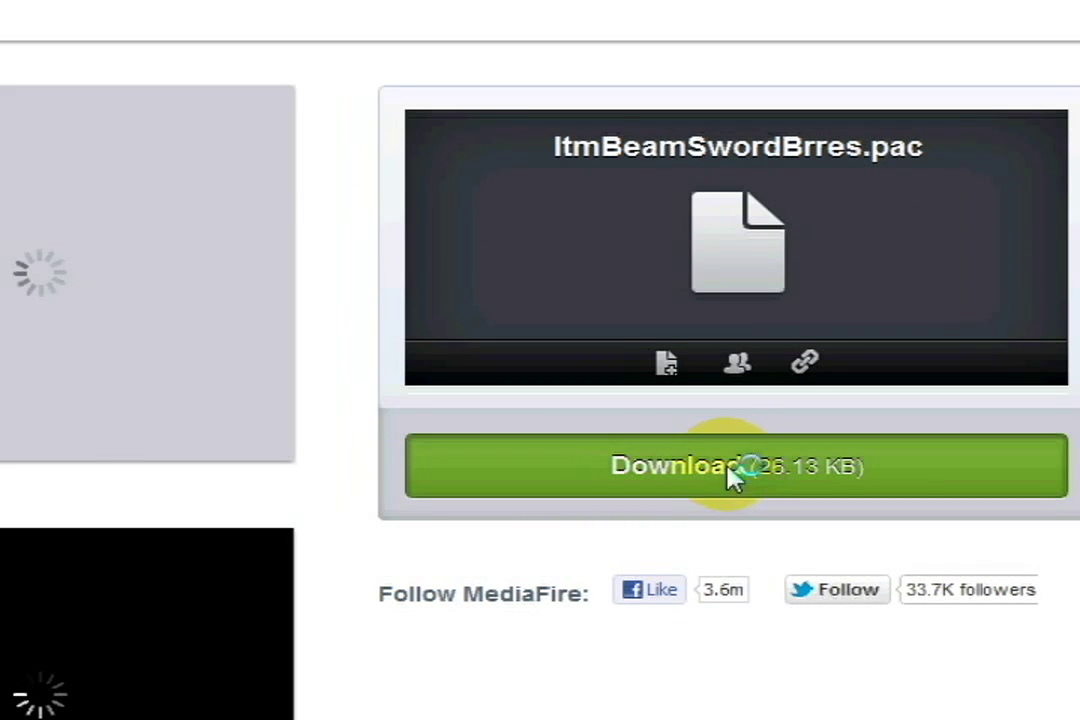
{"action": "left_click", "coordinate": [730, 474]}
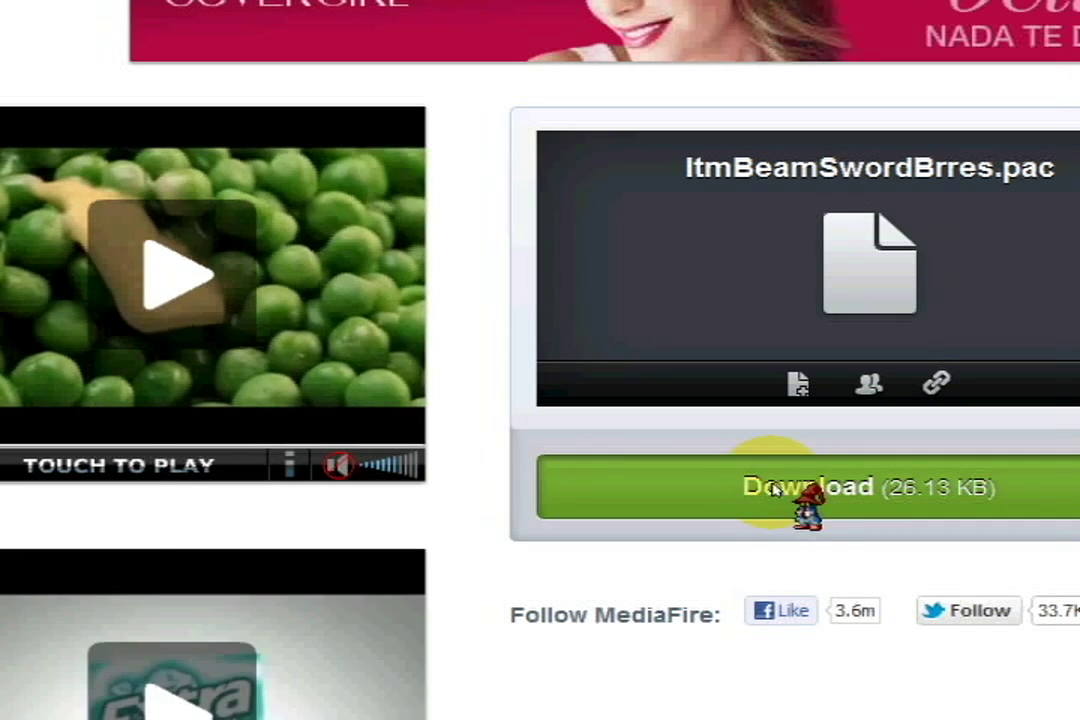
{"action": "left_click", "coordinate": [775, 489]}
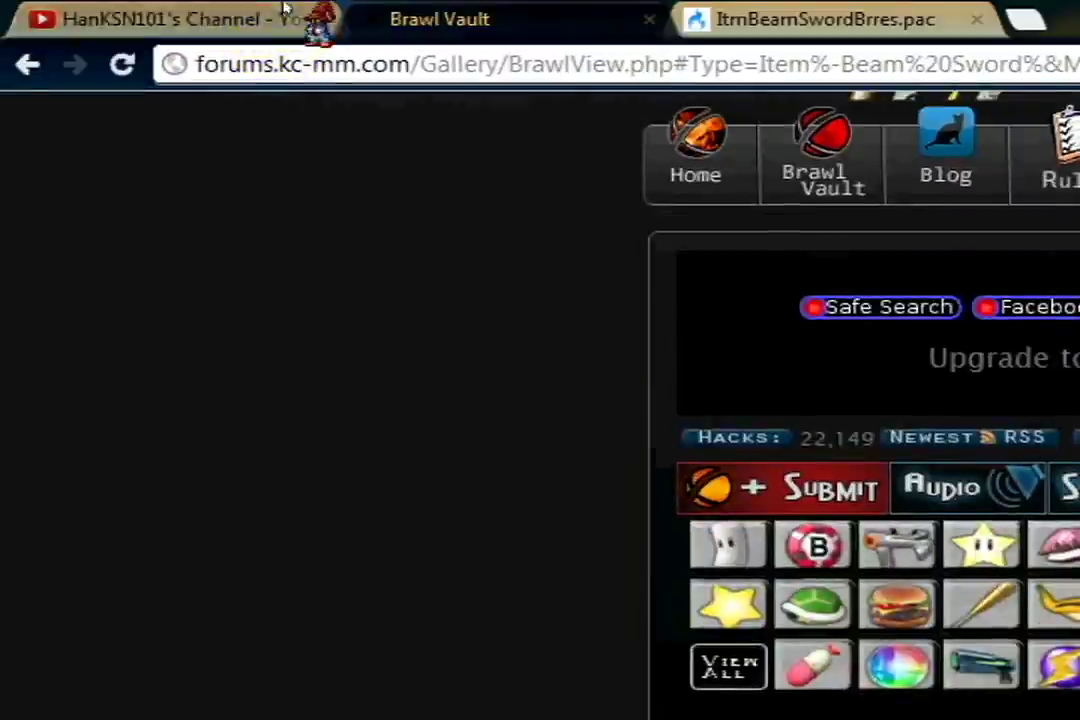
{"action": "left_click", "coordinate": [284, 6]}
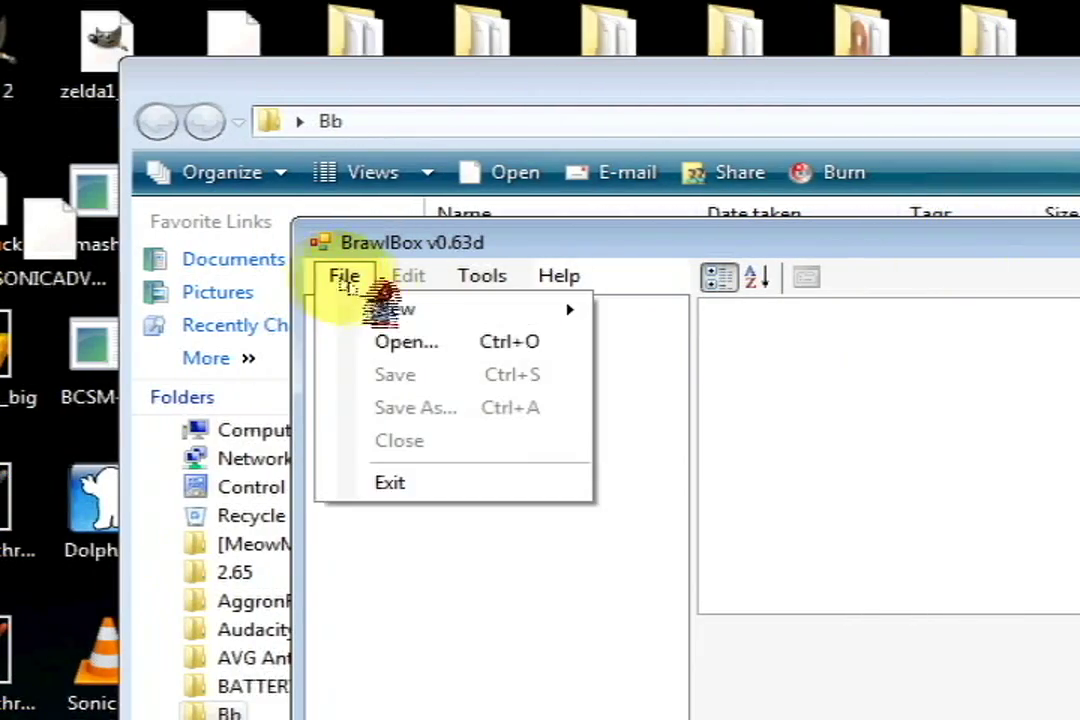
- In BrawlBox, open the file "common3_enMy current.pac" from the system folder inside Bb
{"action": "left_click", "coordinate": [408, 342]}
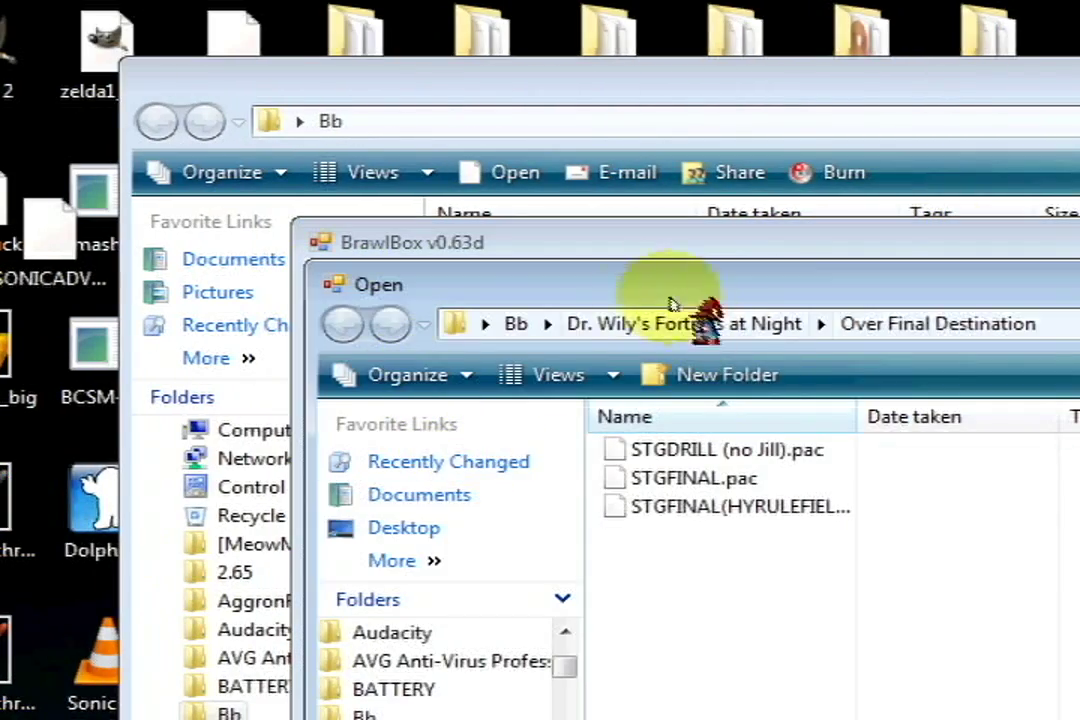
{"action": "left_click", "coordinate": [517, 326]}
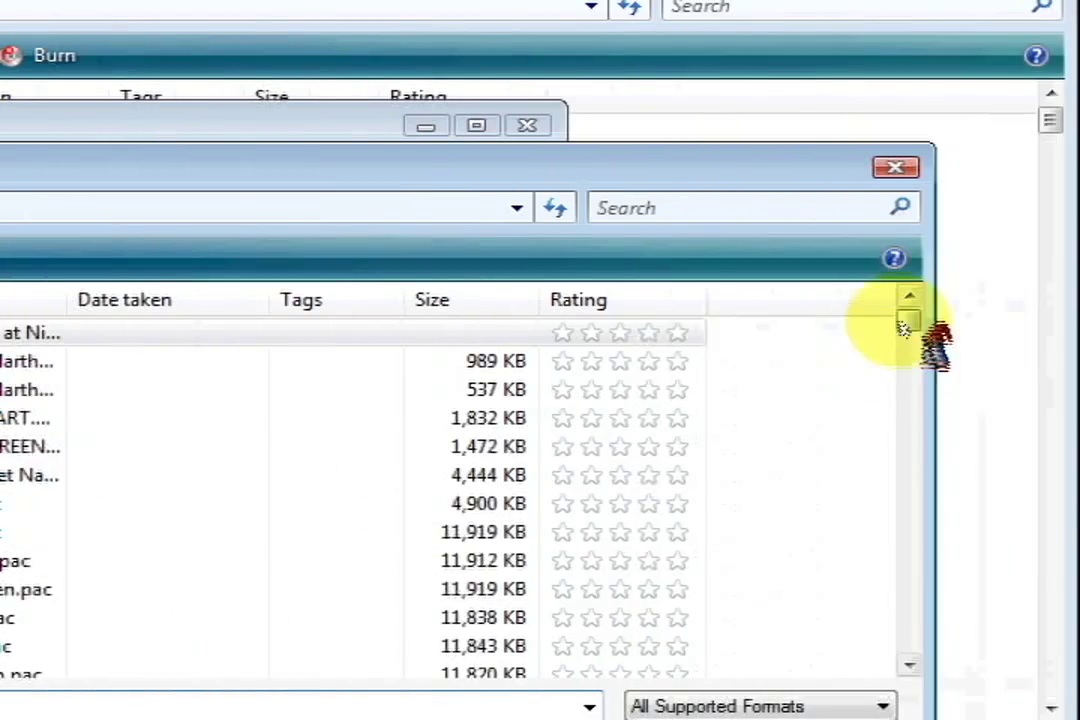
{"action": "left_click_drag", "start_coordinate": [903, 355], "coordinate": [846, 652]}
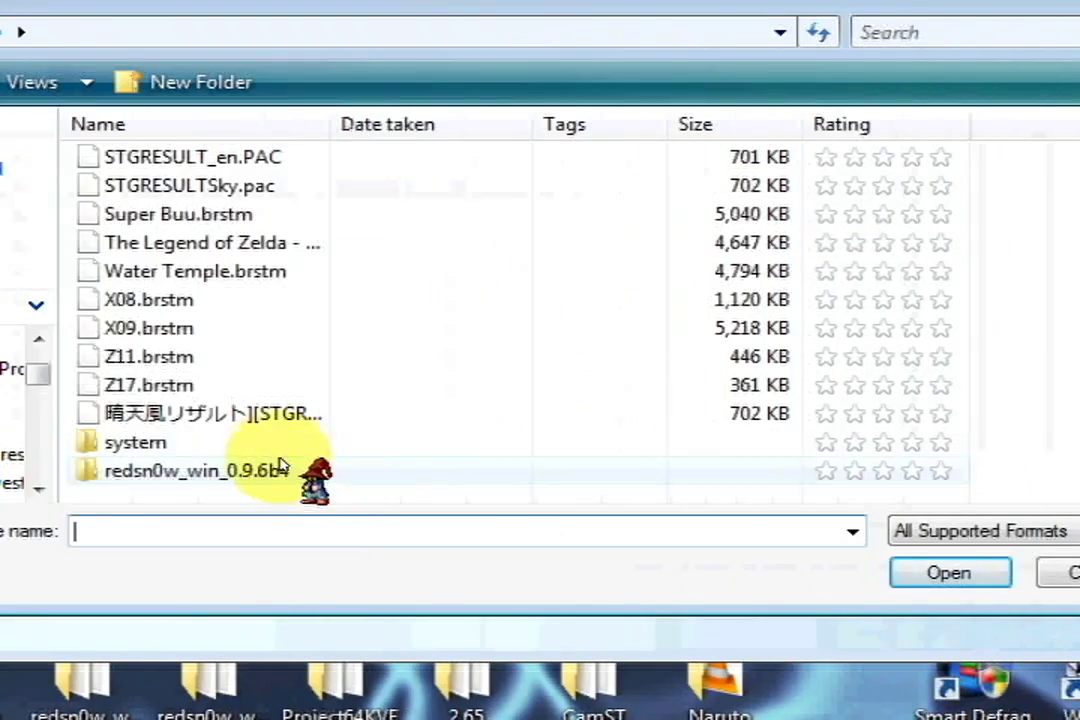
{"action": "double_click", "coordinate": [274, 446]}
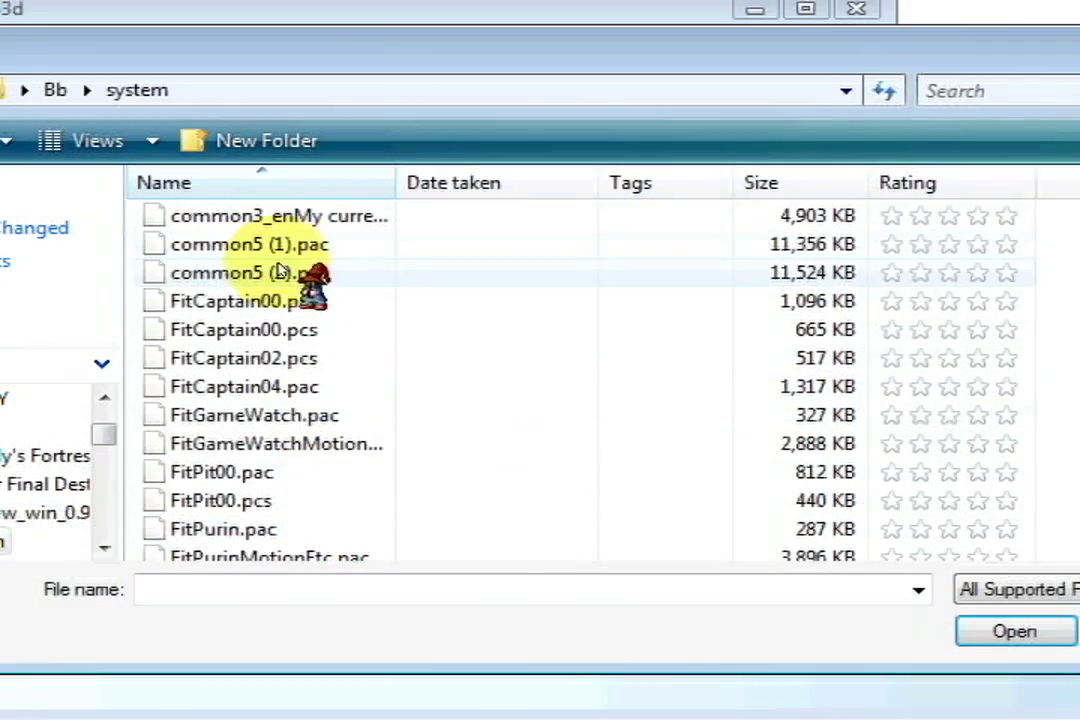
{"action": "left_click", "coordinate": [292, 220]}
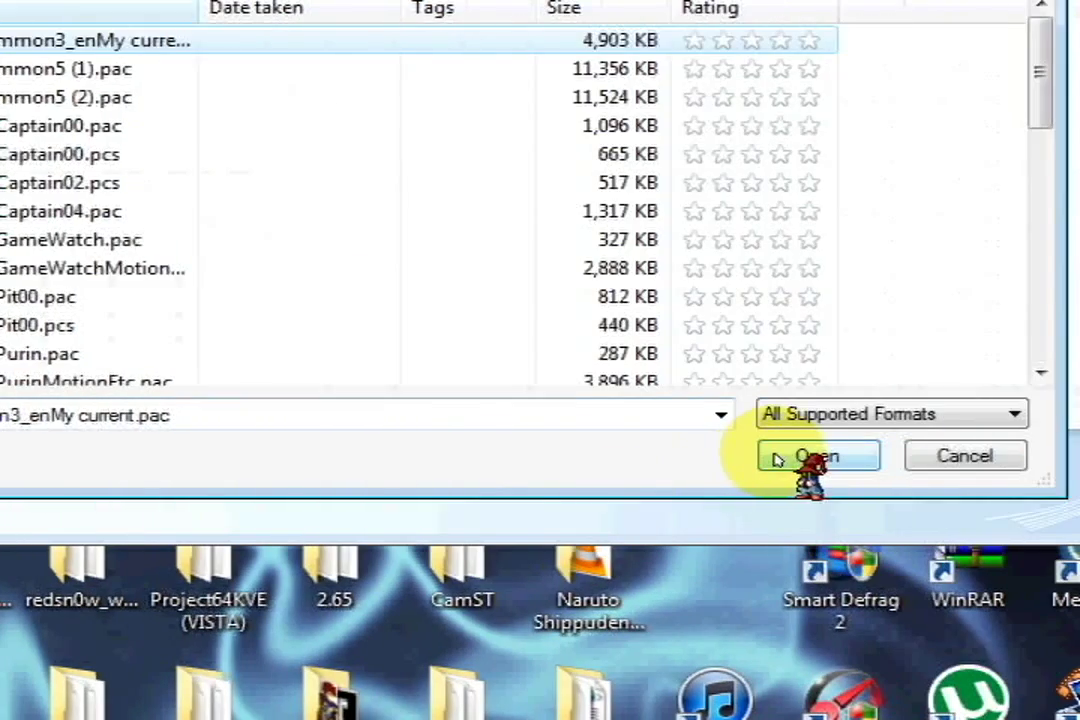
{"action": "left_click", "coordinate": [1076, 512]}
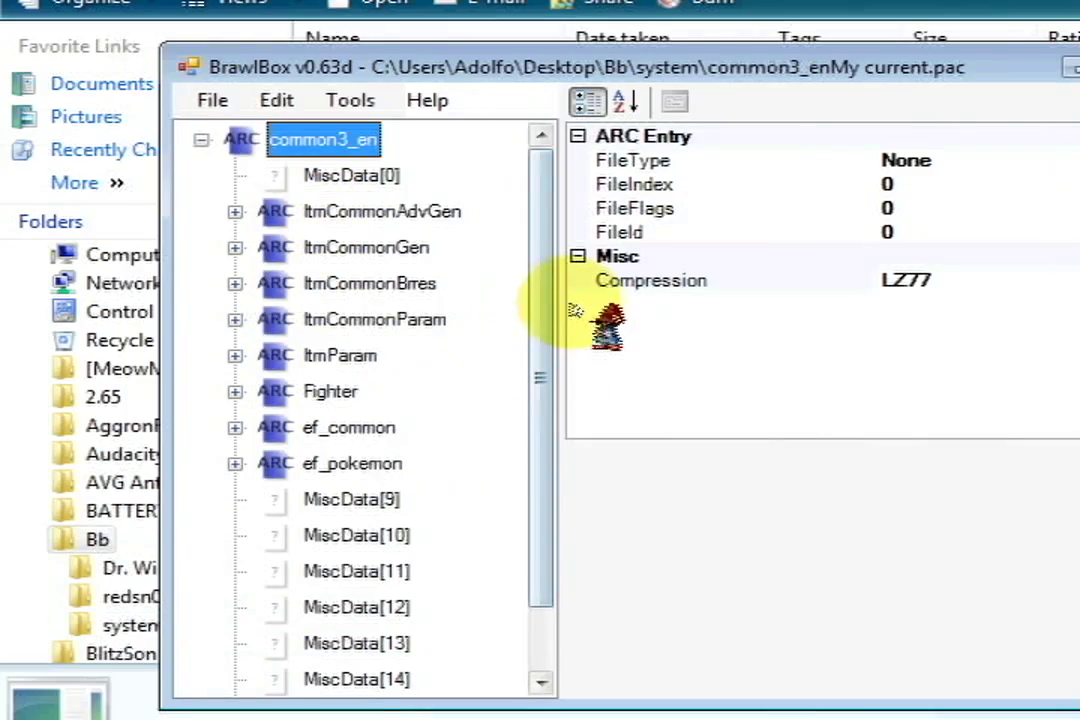
- Expand the ItmCommonBrres archive and place the browser window holding the downloaded file beside BrawlBox
{"action": "left_click_drag", "start_coordinate": [484, 245], "coordinate": [484, 275]}
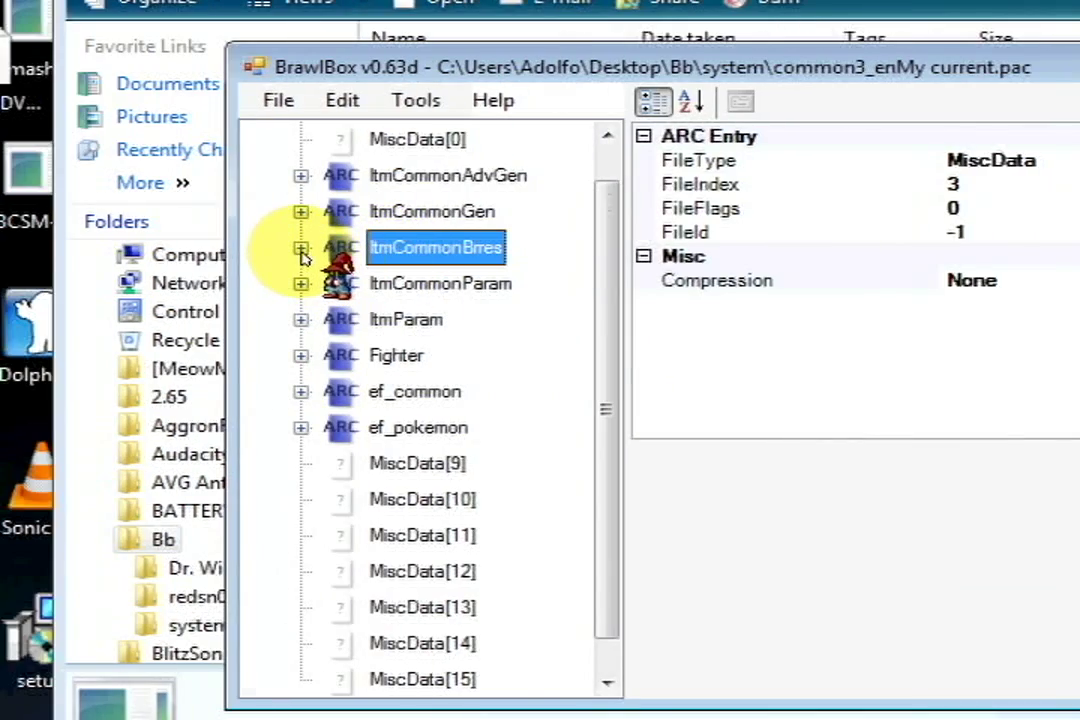
{"action": "left_click", "coordinate": [303, 256]}
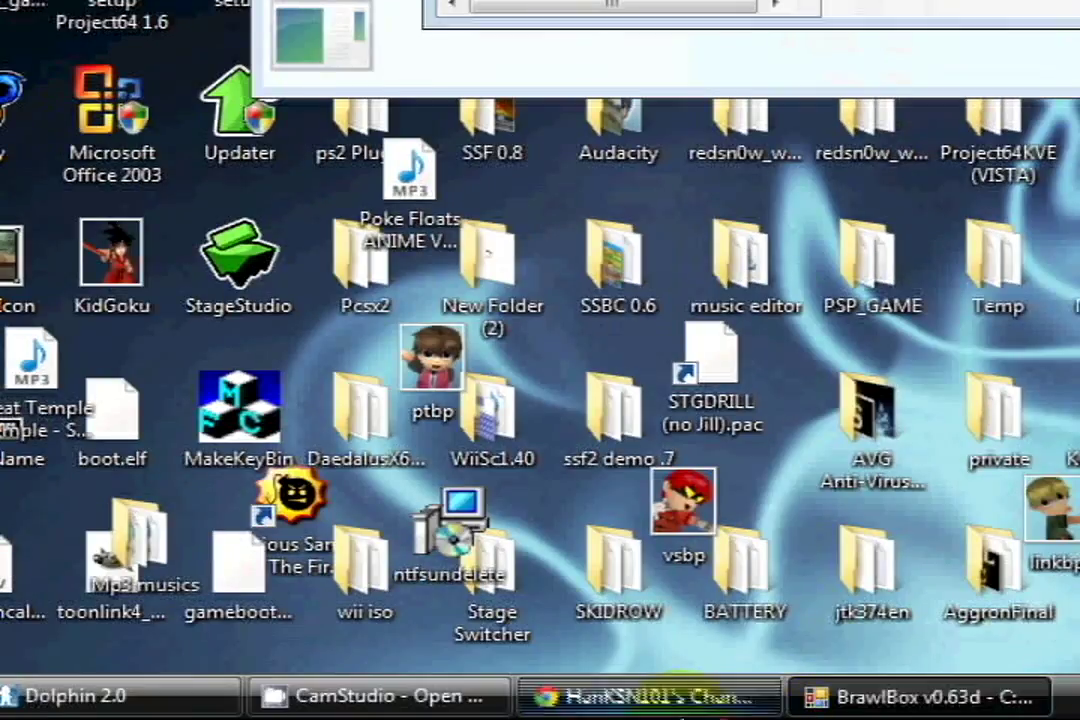
{"action": "left_click", "coordinate": [681, 706]}
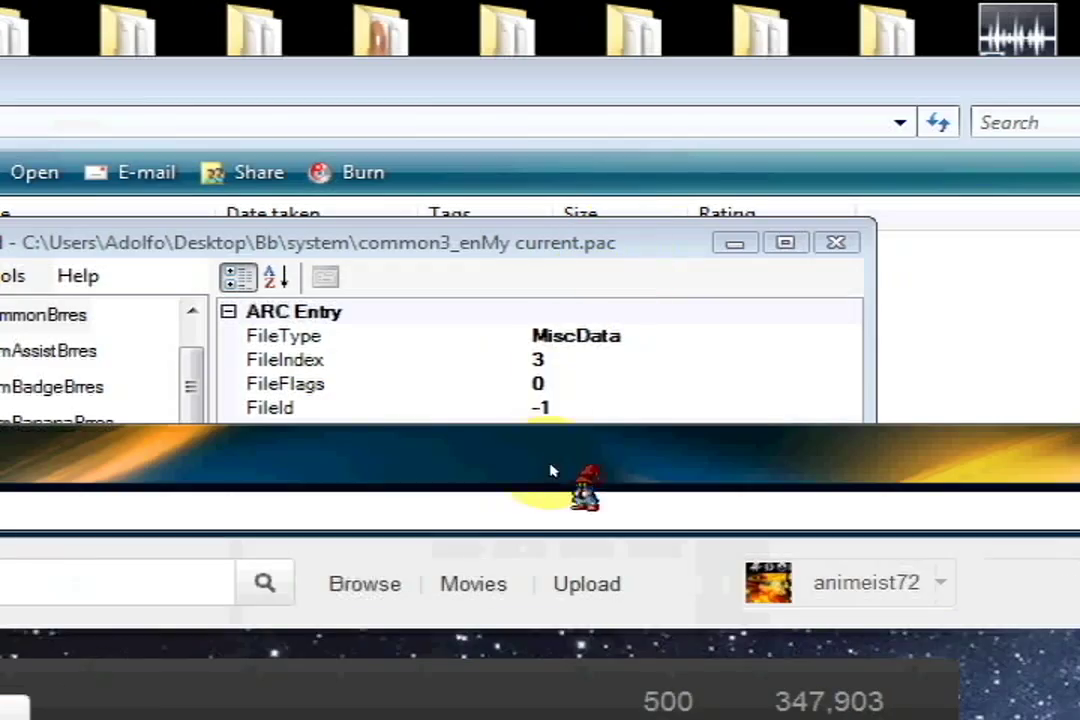
{"action": "left_click_drag", "start_coordinate": [576, 425], "coordinate": [950, 223]}
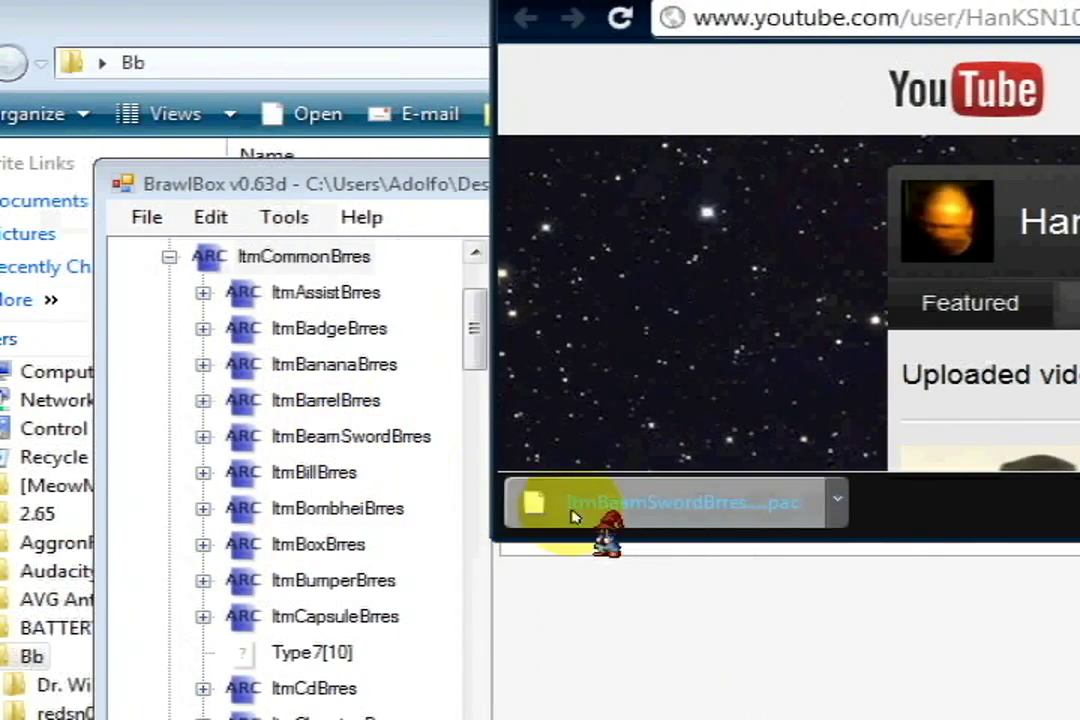
{"action": "left_click_drag", "start_coordinate": [572, 515], "coordinate": [385, 437]}
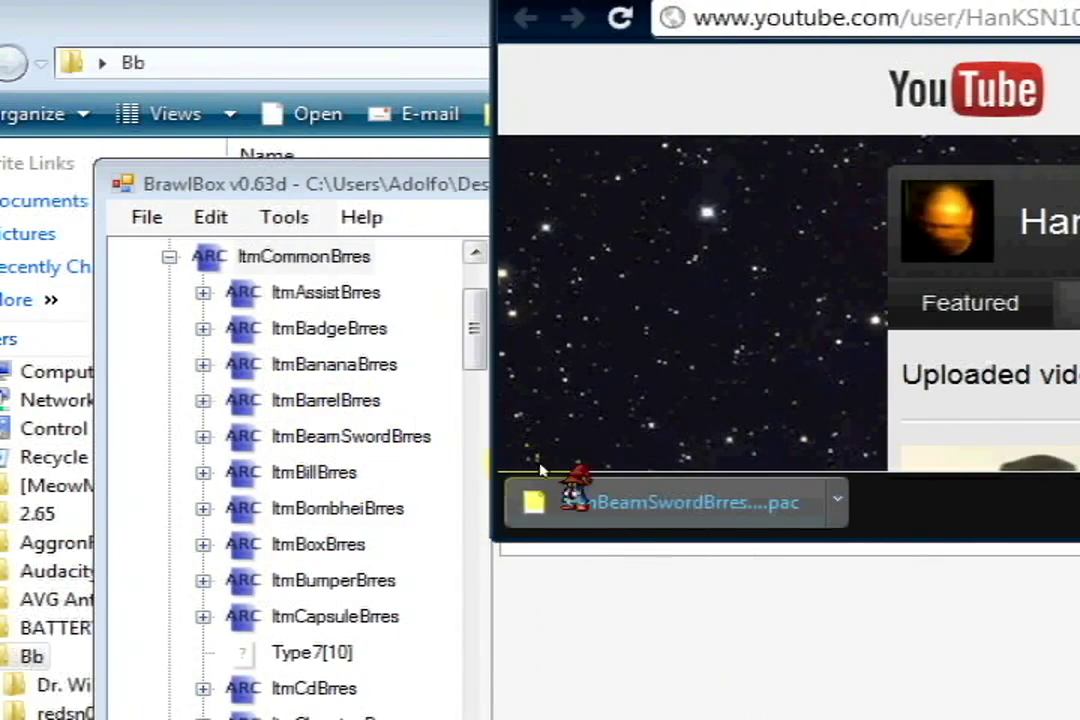
- Replace the ItmBeamSwordBrres archive with the downloaded beam sword .pac file, bringing it from the browser into the system folder
{"action": "left_click_drag", "start_coordinate": [350, 440], "coordinate": [352, 440]}
{"action": "right_click", "coordinate": [352, 440]}
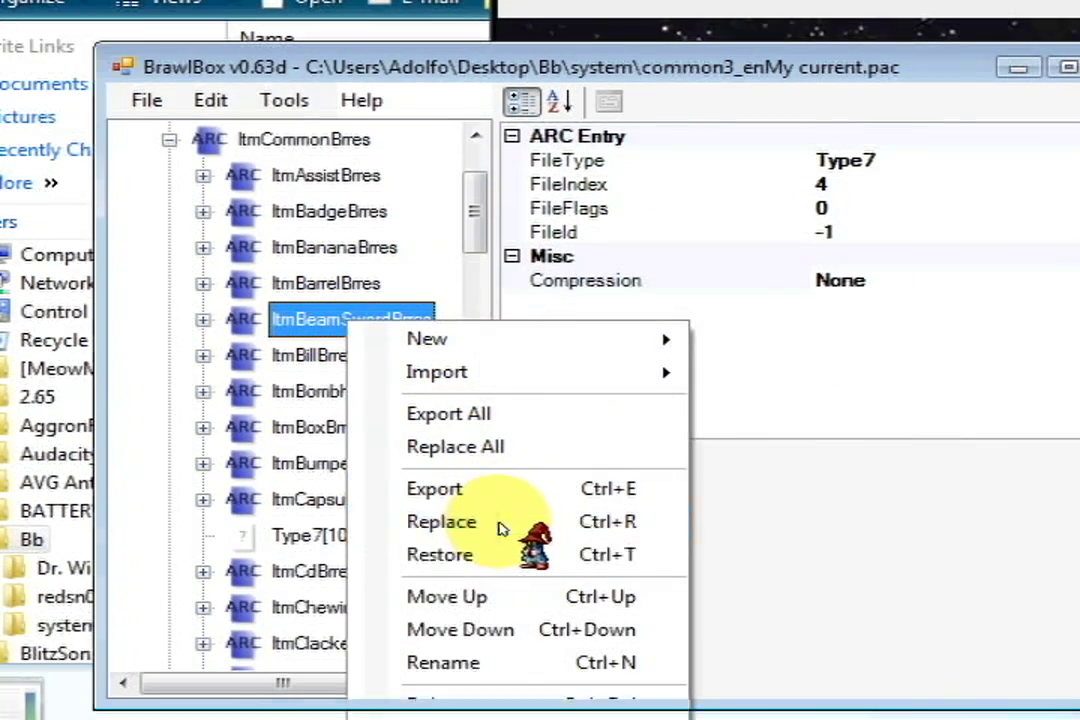
{"action": "left_click", "coordinate": [502, 528]}
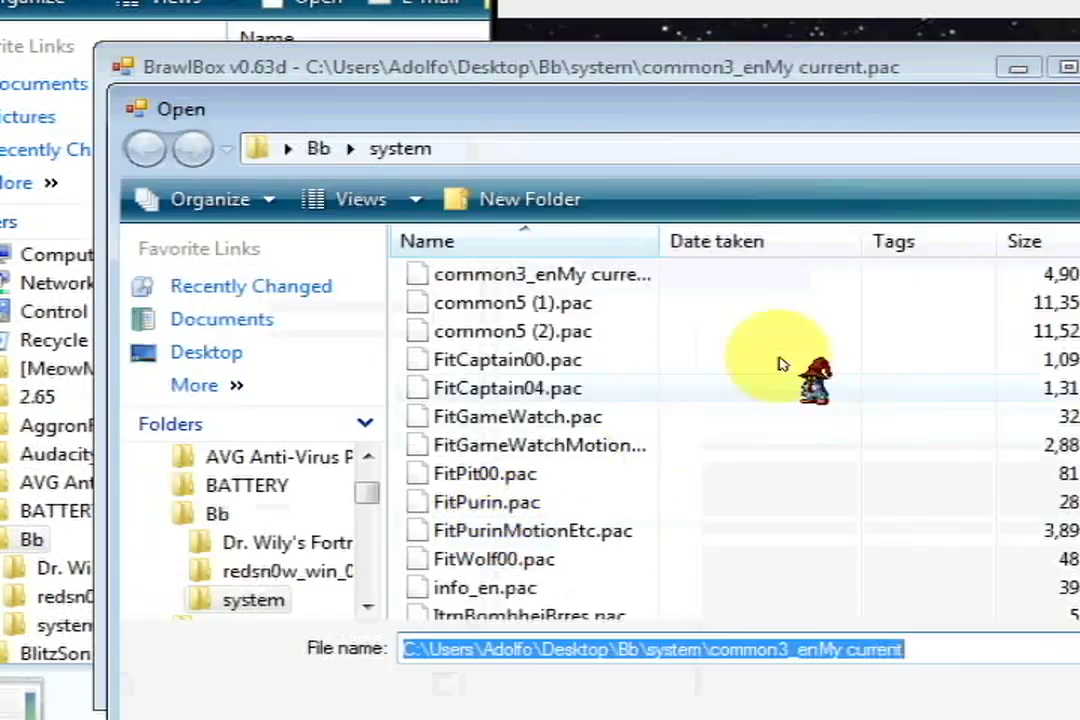
{"action": "left_click_drag", "start_coordinate": [762, 182], "coordinate": [328, 214]}
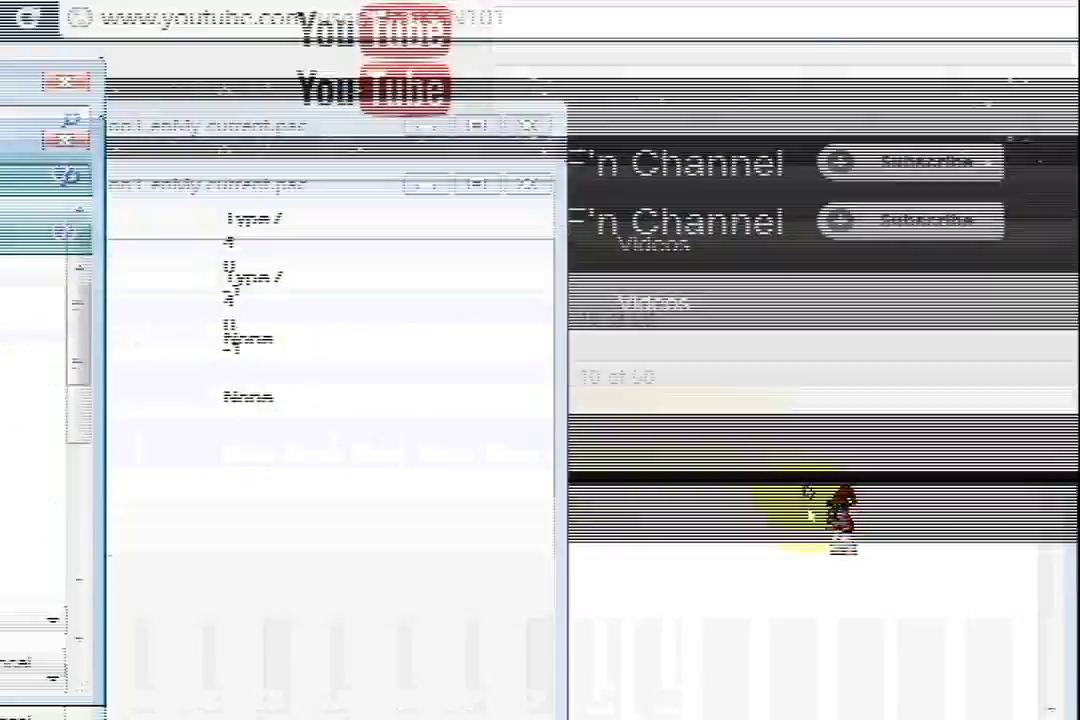
{"action": "left_click", "coordinate": [800, 506]}
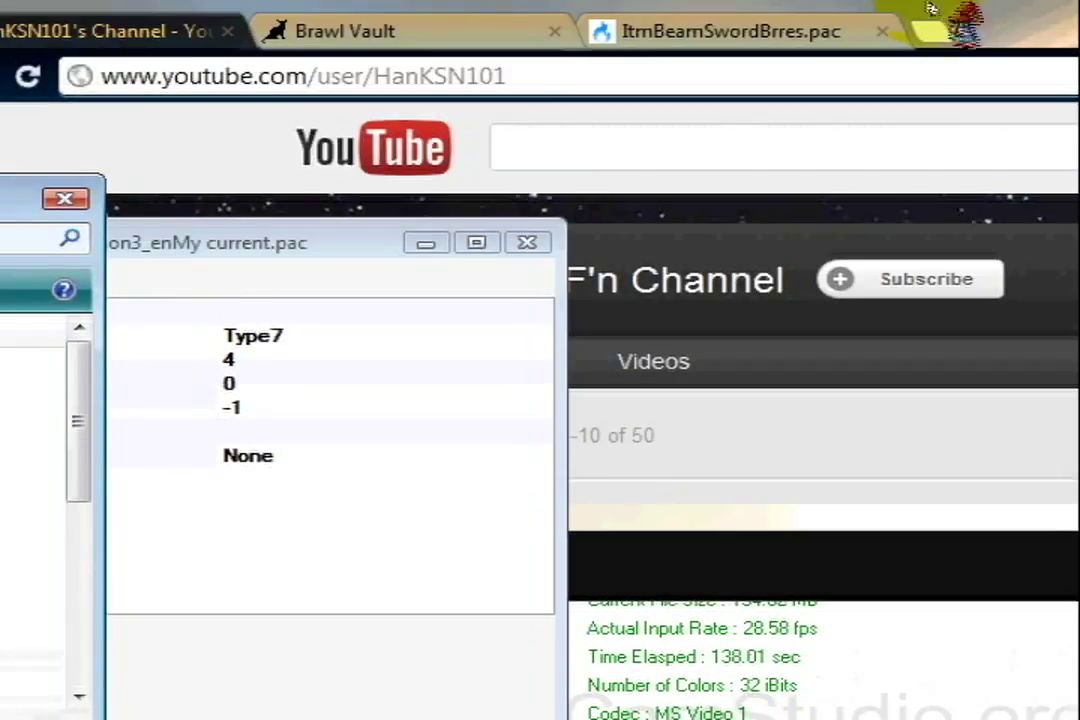
{"action": "left_click_drag", "start_coordinate": [928, 8], "coordinate": [873, 566]}
{"action": "left_click_drag", "start_coordinate": [370, 532], "coordinate": [390, 215]}
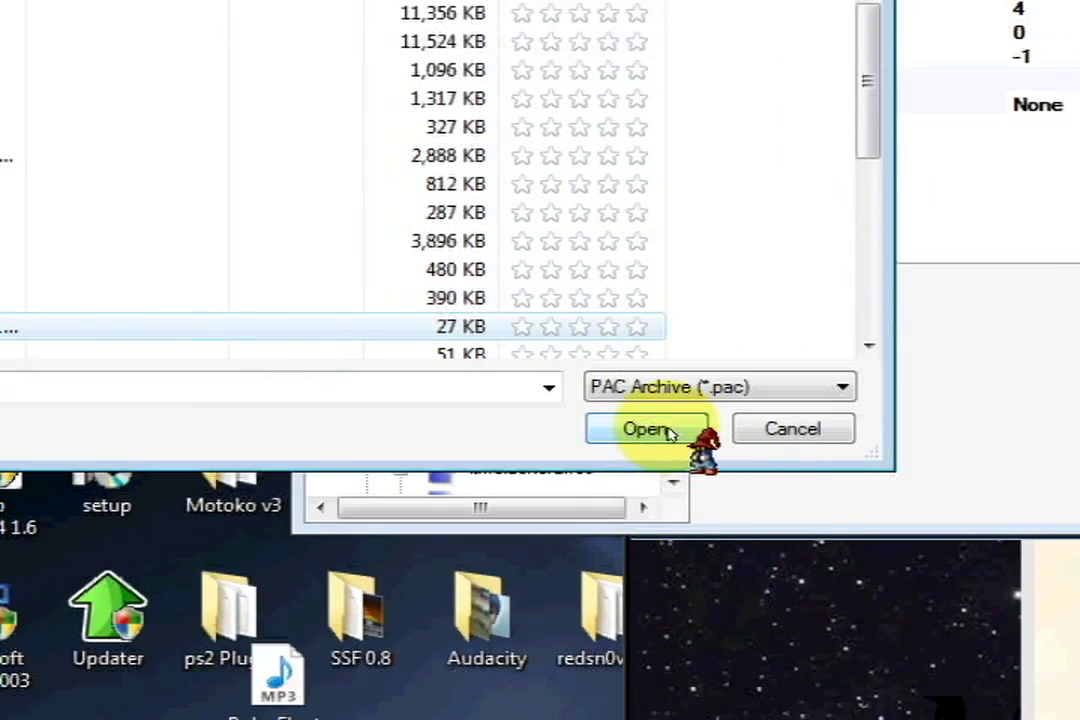
{"action": "left_click", "coordinate": [668, 432]}
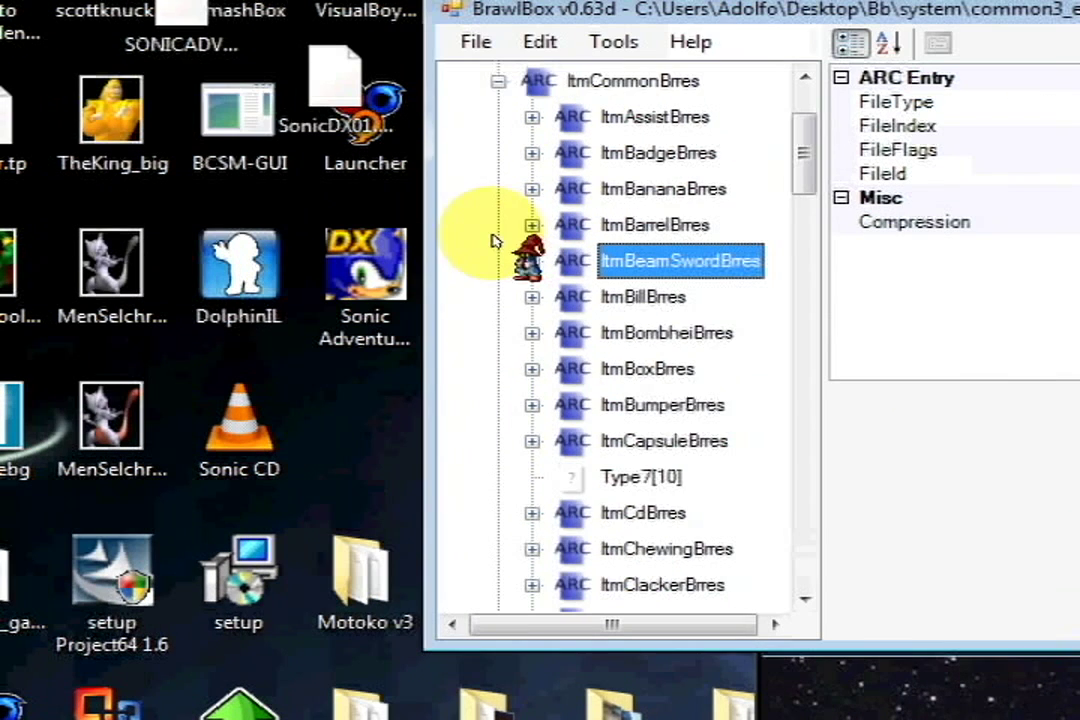
- Examine the c_shogun_katana texture under TextureData[0] of ItmBeamSwordBrres, and collapse the archive again
{"action": "left_click", "coordinate": [400, 143]}
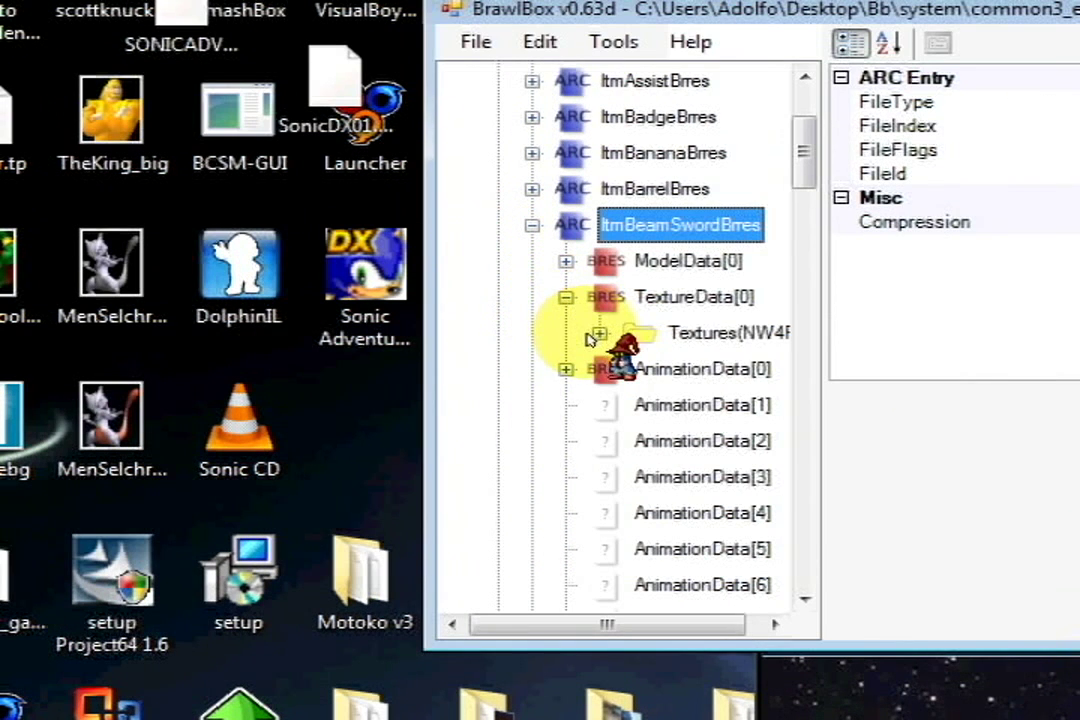
{"action": "left_click", "coordinate": [668, 370]}
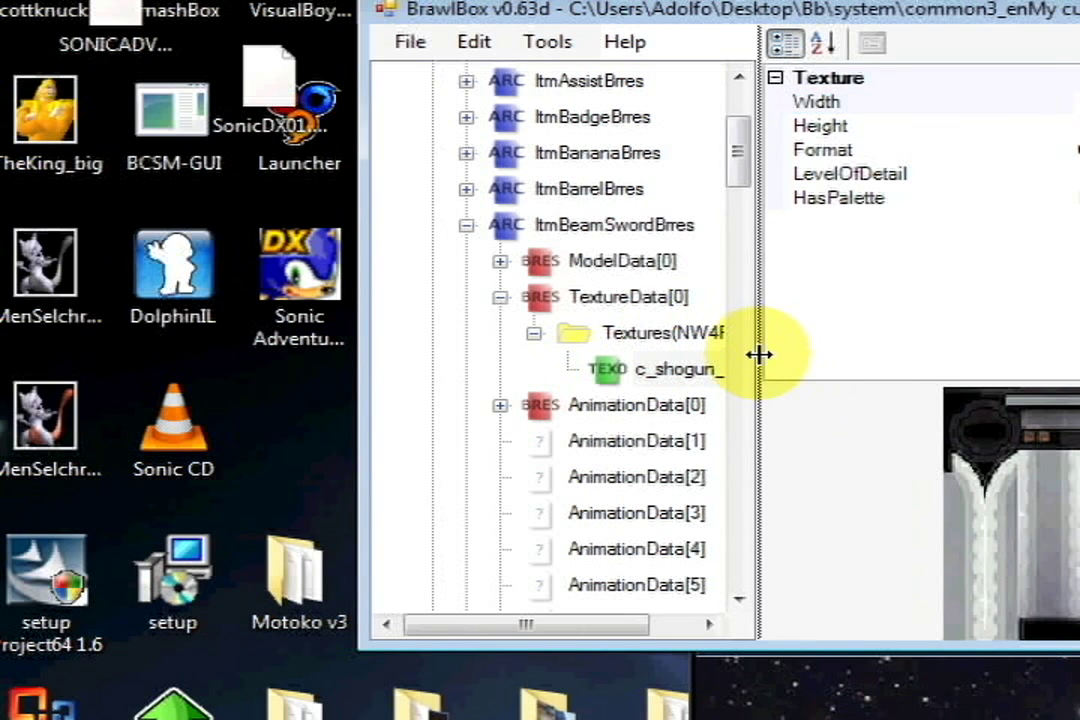
{"action": "left_click_drag", "start_coordinate": [760, 354], "coordinate": [846, 356]}
{"action": "left_click", "coordinate": [718, 370]}
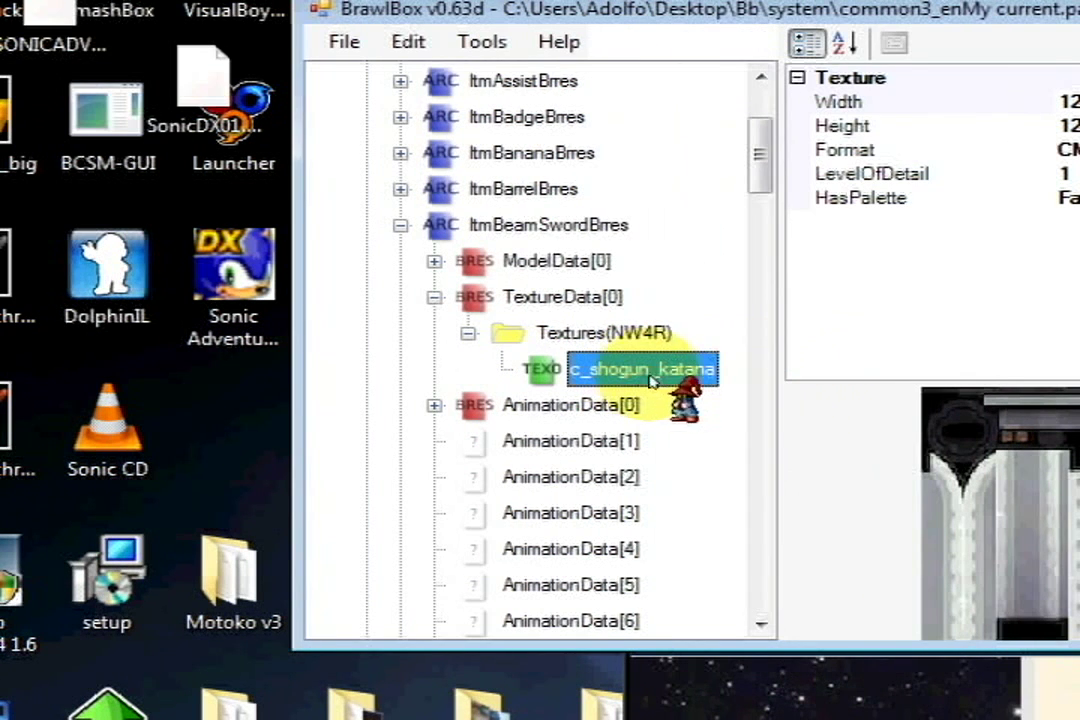
{"action": "left_click", "coordinate": [468, 333]}
{"action": "left_click", "coordinate": [433, 297]}
{"action": "left_click", "coordinate": [401, 228]}
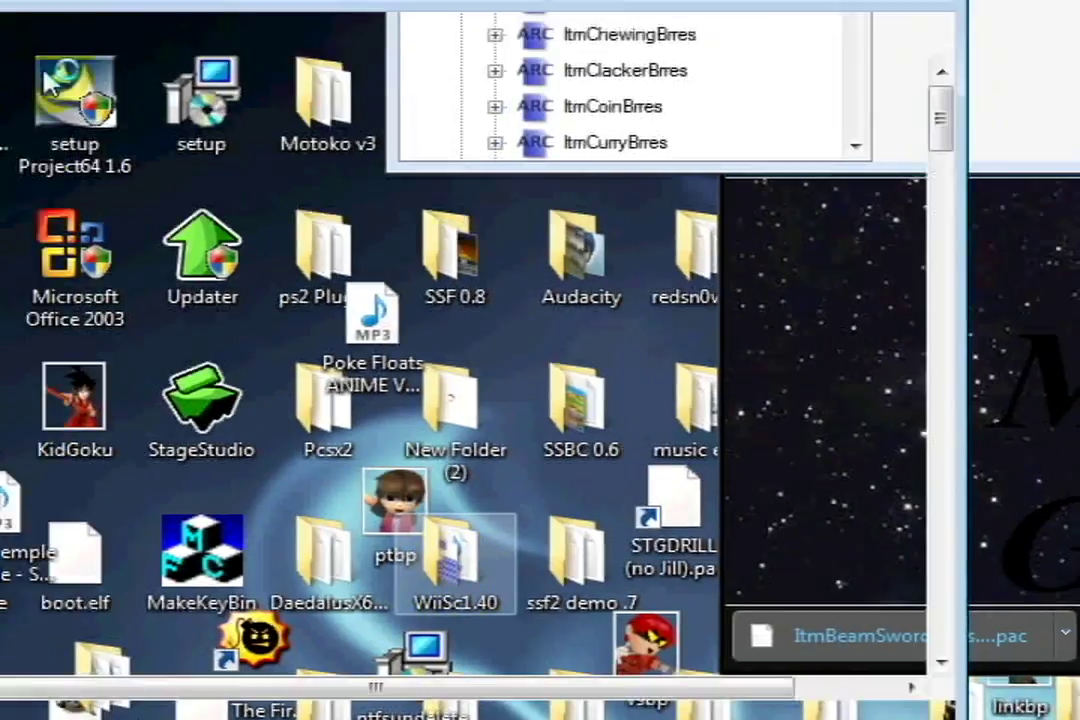
- Launch WIIScrubber from the WiiScrubber140 folder inside WiiSc1.40
{"action": "double_click", "coordinate": [284, 522]}
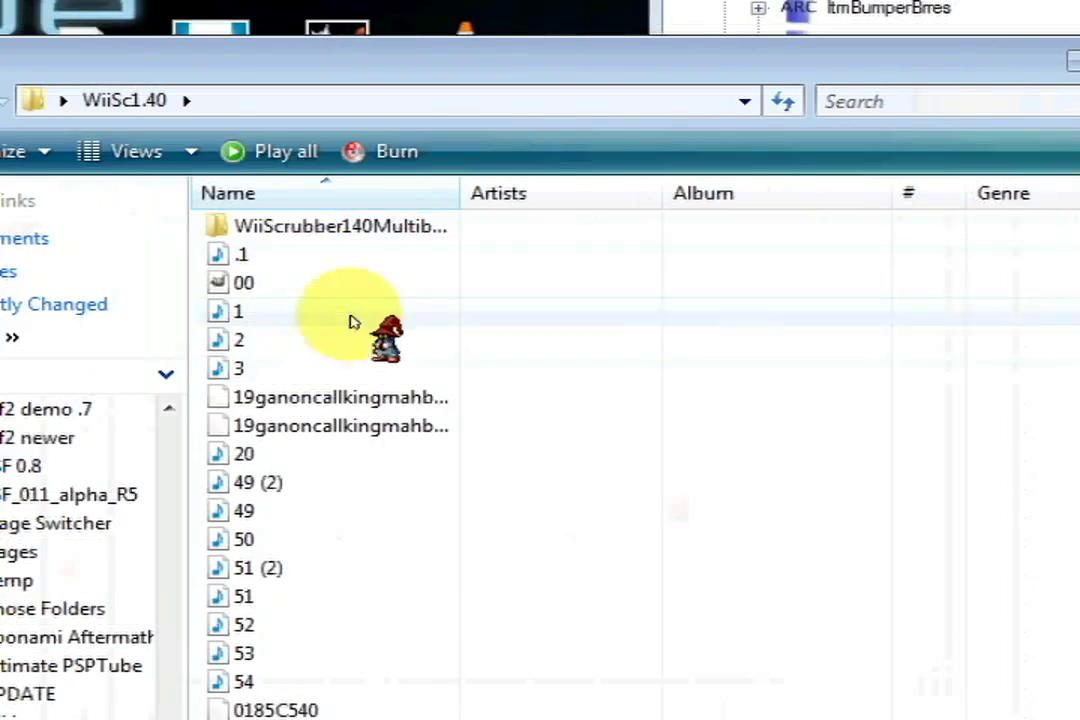
{"action": "double_click", "coordinate": [378, 229]}
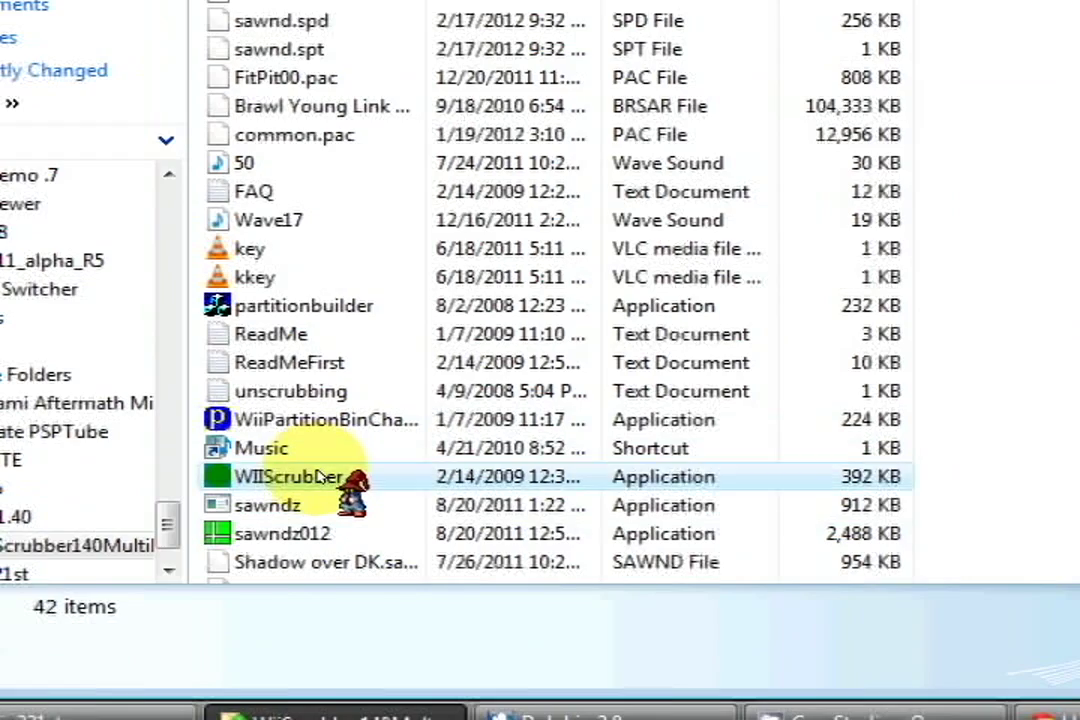
{"action": "double_click", "coordinate": [322, 476]}
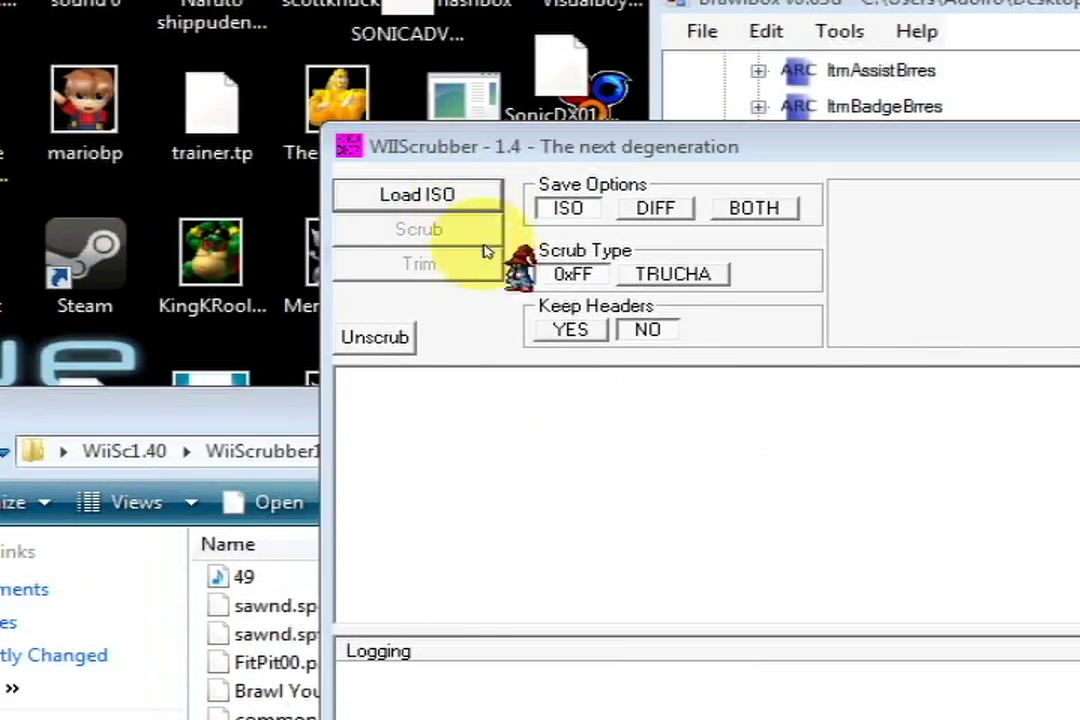
- Load the 8,311,680 KB game ISO from the wii iso folder
{"action": "left_click", "coordinate": [432, 195]}
{"action": "left_click", "coordinate": [901, 362]}
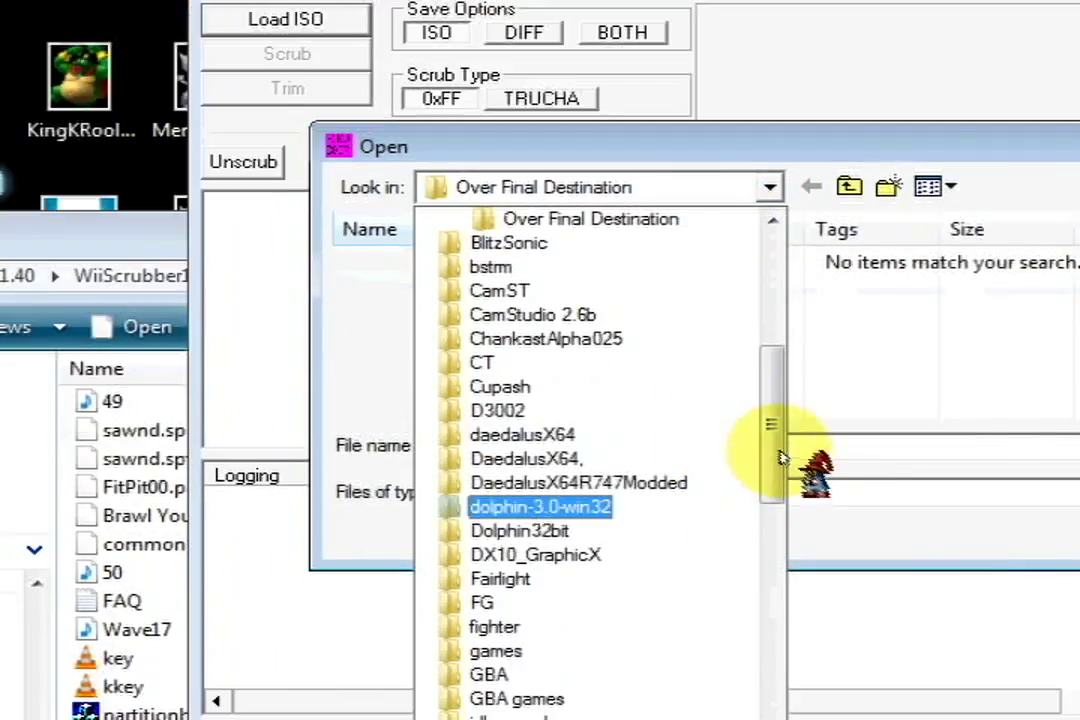
{"action": "left_click_drag", "start_coordinate": [785, 510], "coordinate": [685, 719]}
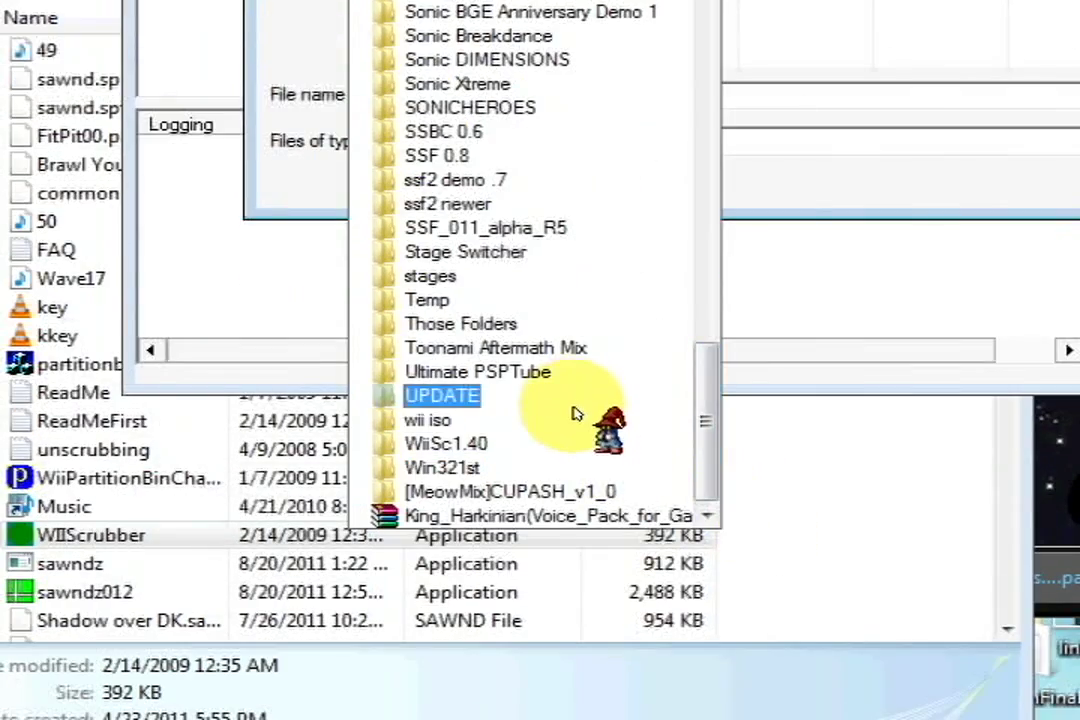
{"action": "left_click", "coordinate": [575, 420]}
{"action": "left_click", "coordinate": [485, 262]}
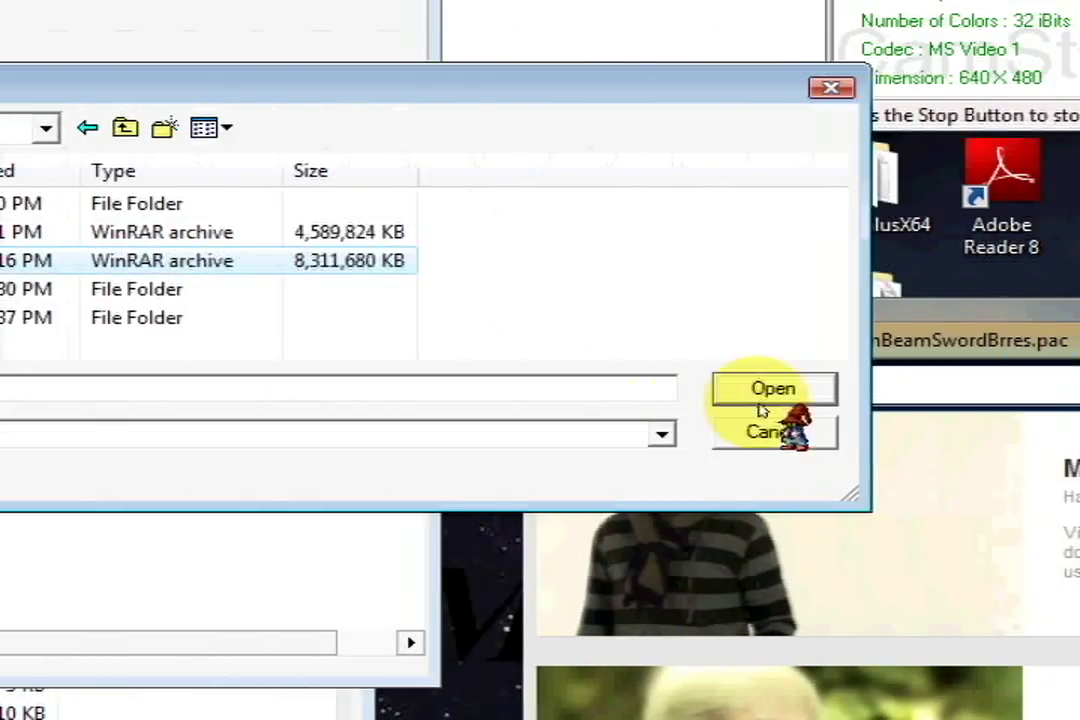
{"action": "left_click", "coordinate": [761, 409]}
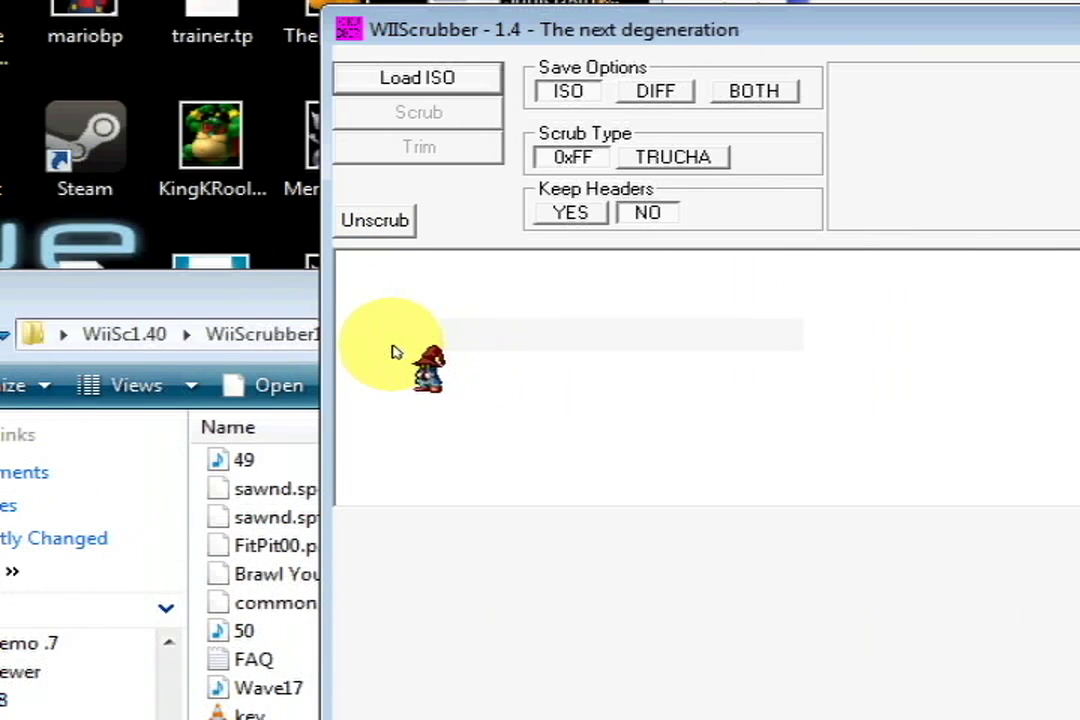
- Expand the Super Smash Bros. Brawl DATA partition and its system folder to list the common .pac files
{"action": "left_click", "coordinate": [349, 312]}
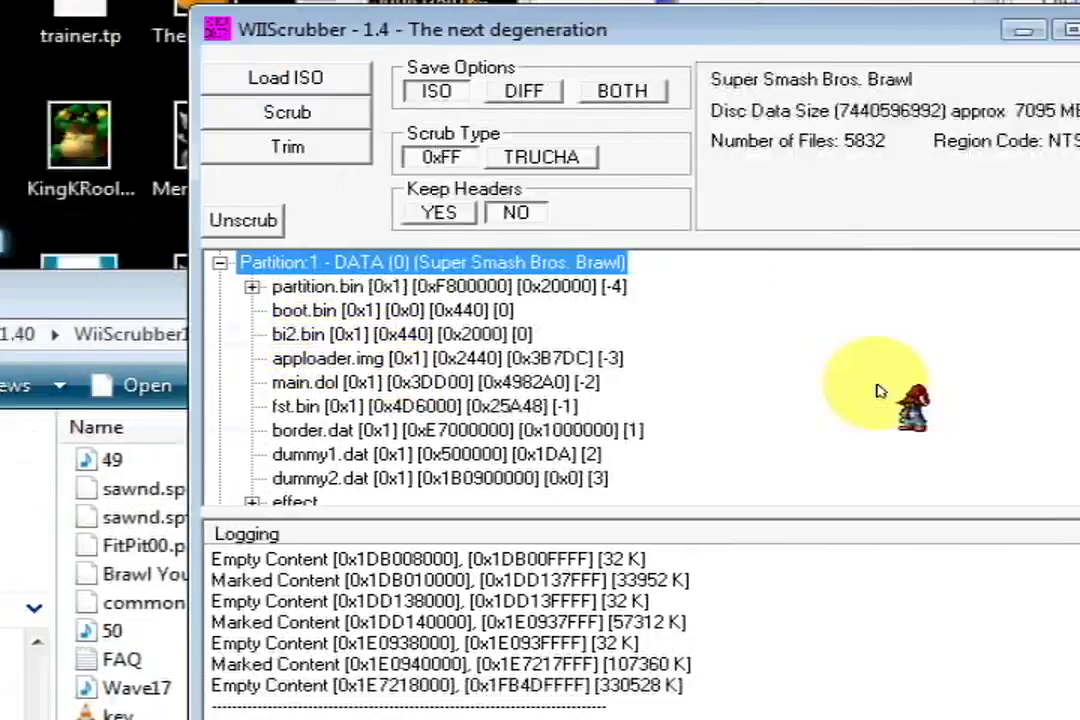
{"action": "left_click_drag", "start_coordinate": [807, 313], "coordinate": [798, 405]}
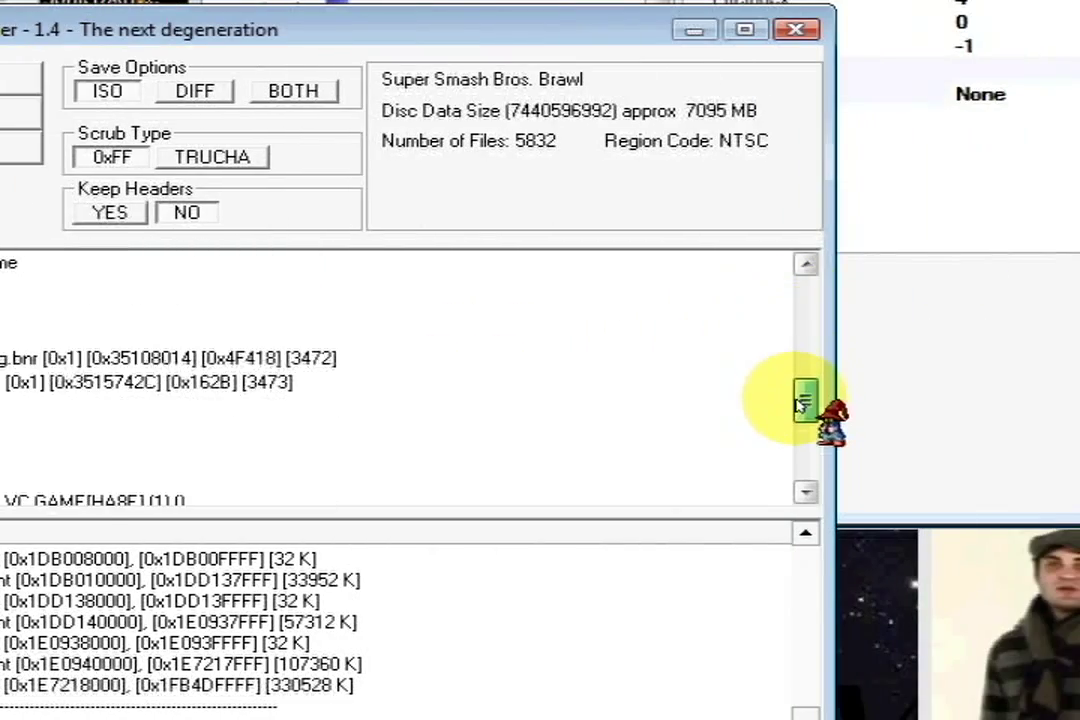
{"action": "left_click", "coordinate": [253, 456]}
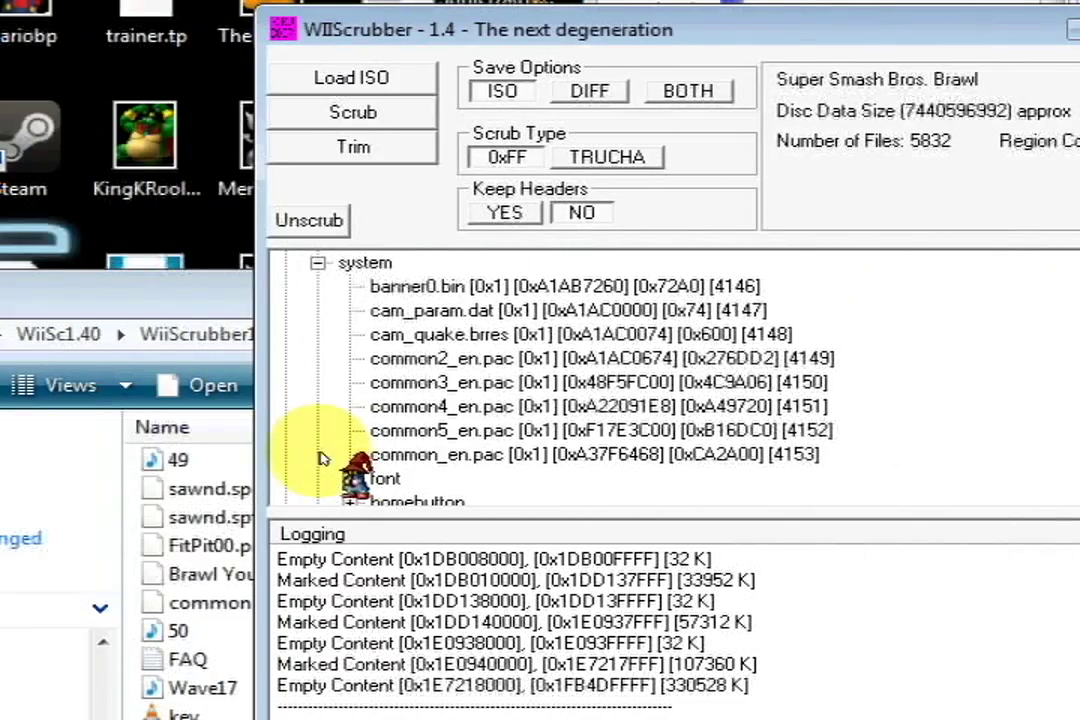
- Start replacing common3_en.pac in the ISO's system folder and browse to the system folder inside Bb for the replacement file
{"action": "left_click", "coordinate": [482, 381]}
{"action": "right_click", "coordinate": [482, 385]}
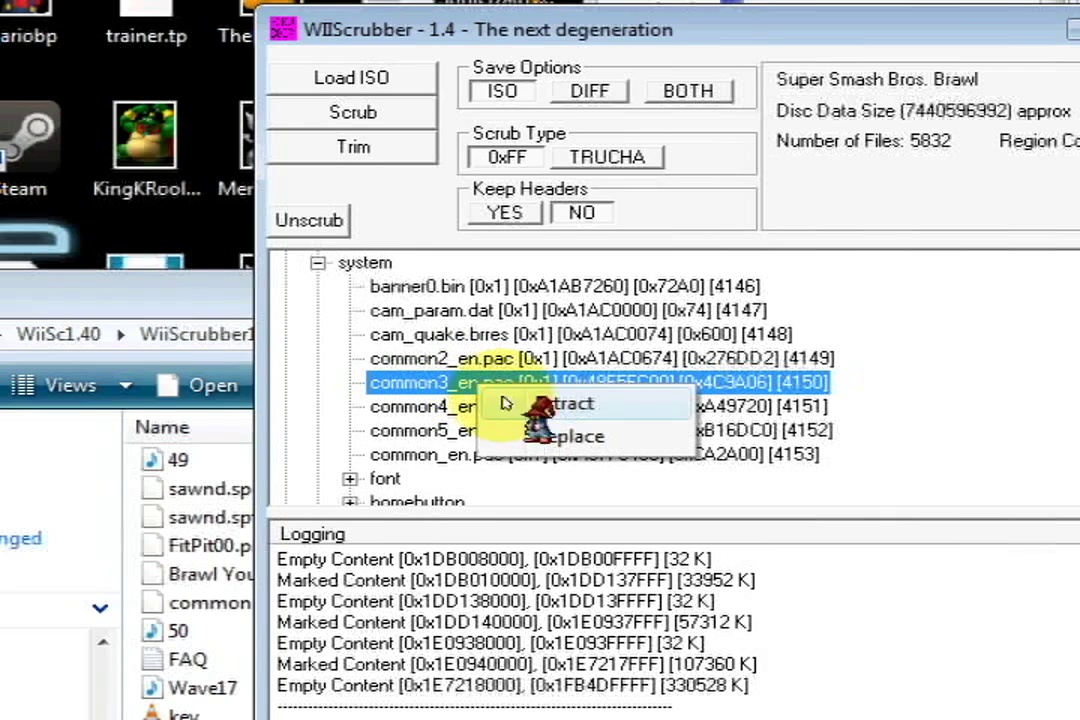
{"action": "left_click", "coordinate": [557, 437]}
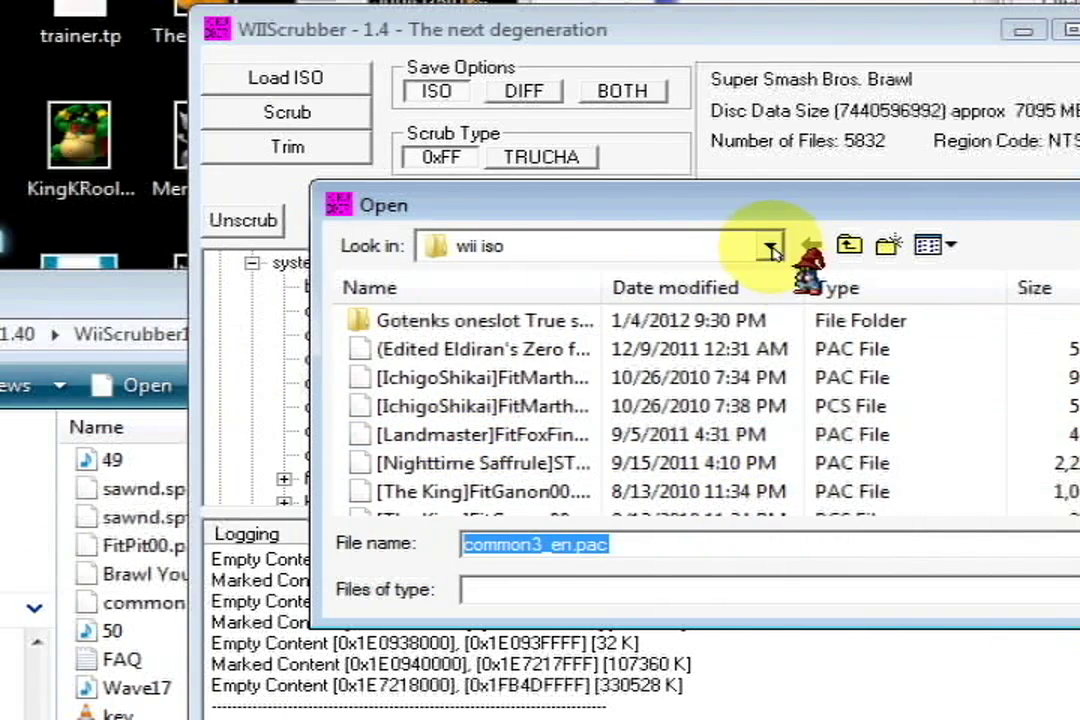
{"action": "left_click", "coordinate": [835, 245]}
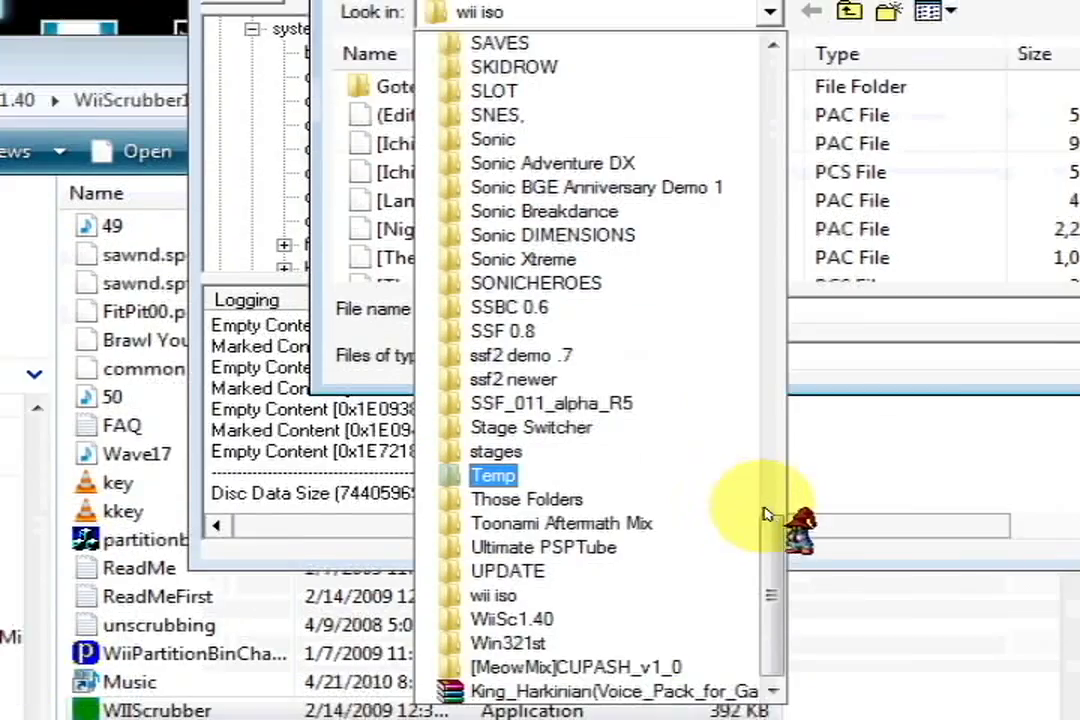
{"action": "left_click_drag", "start_coordinate": [772, 508], "coordinate": [790, 174]}
{"action": "left_click", "coordinate": [482, 501]}
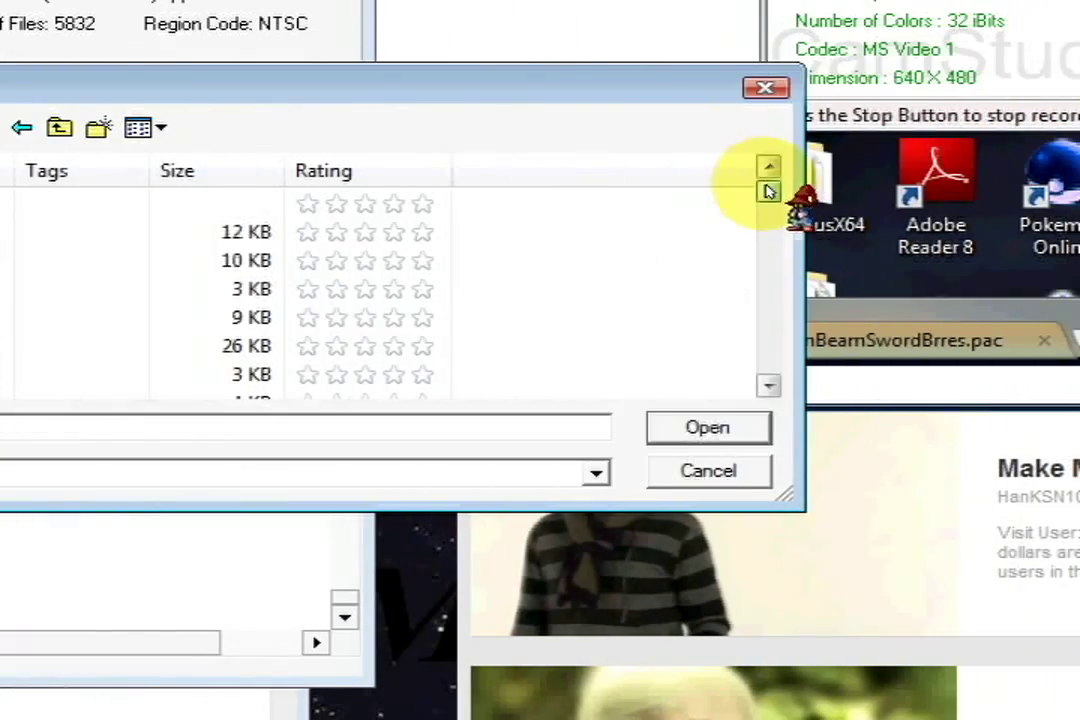
{"action": "left_click_drag", "start_coordinate": [768, 190], "coordinate": [738, 435]}
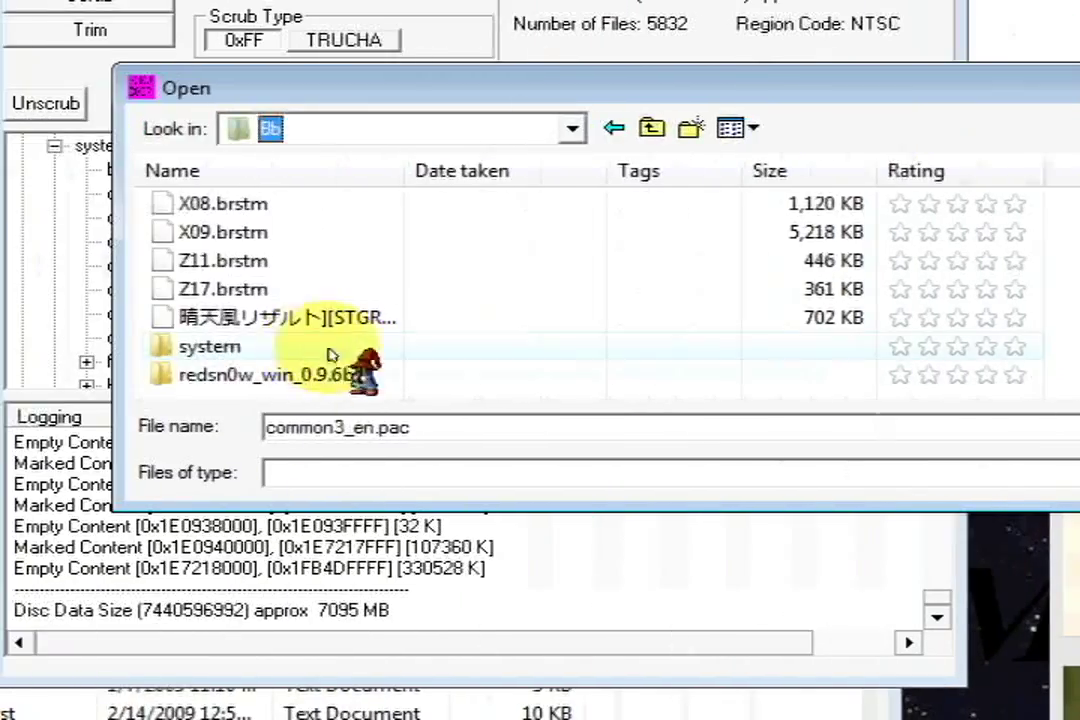
{"action": "double_click", "coordinate": [301, 349]}
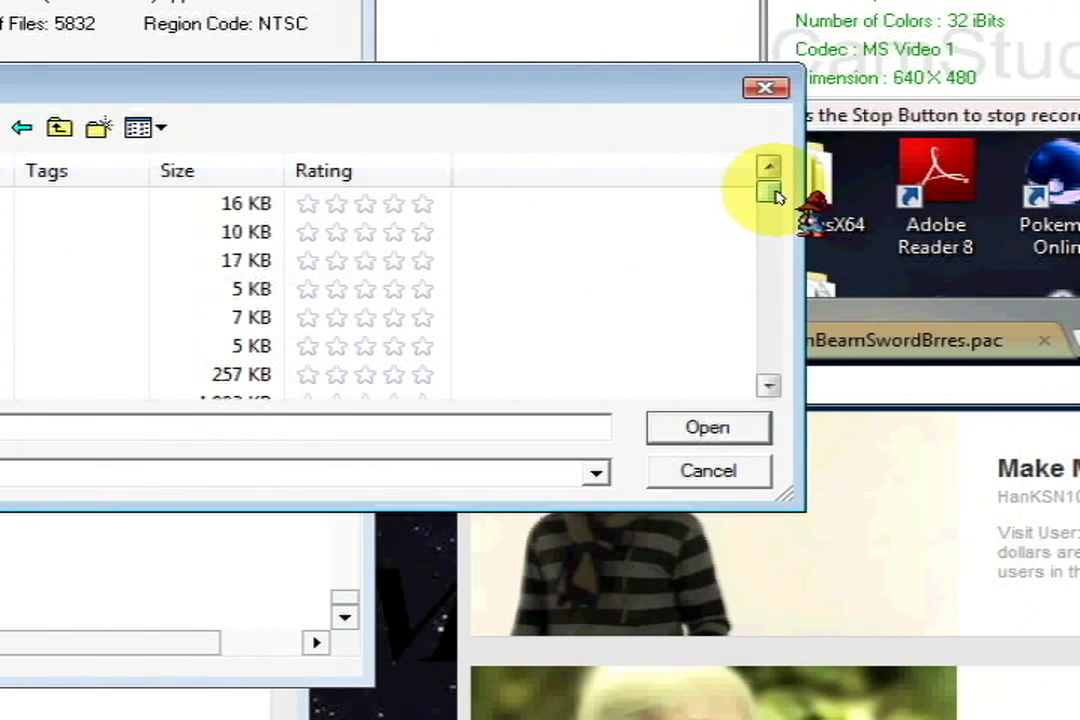
- Choose the edited 4,903 KB common3_en file as the replacement and complete the replacement in the ISO
{"action": "left_click_drag", "start_coordinate": [776, 188], "coordinate": [747, 330]}
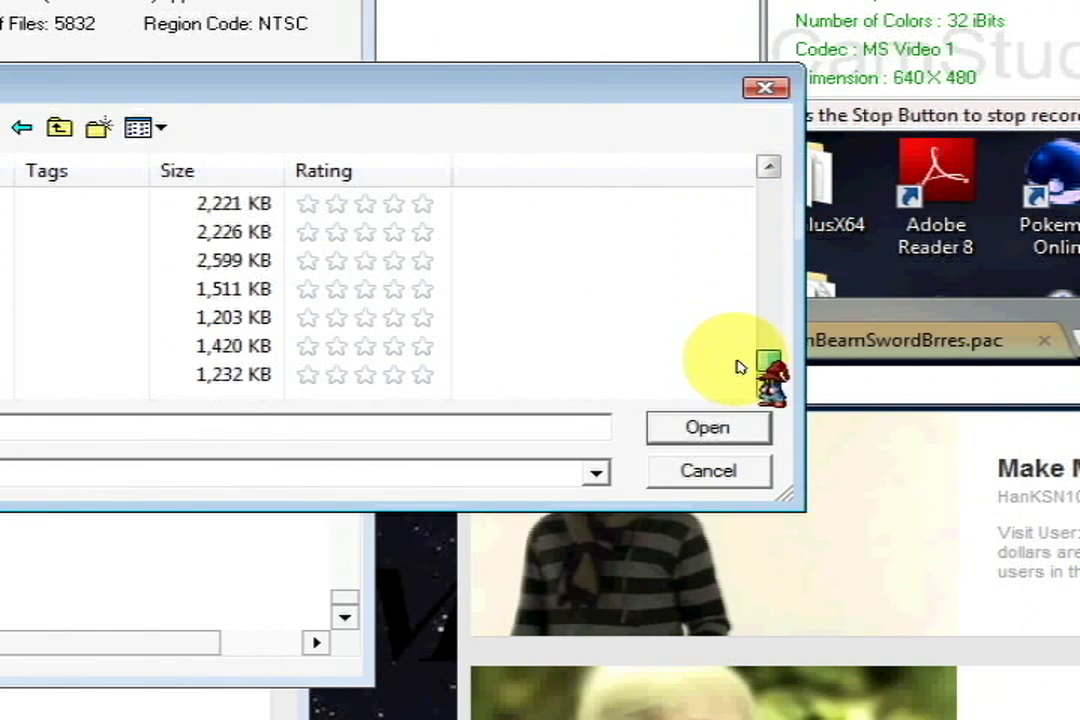
{"action": "left_click_drag", "start_coordinate": [733, 364], "coordinate": [732, 344]}
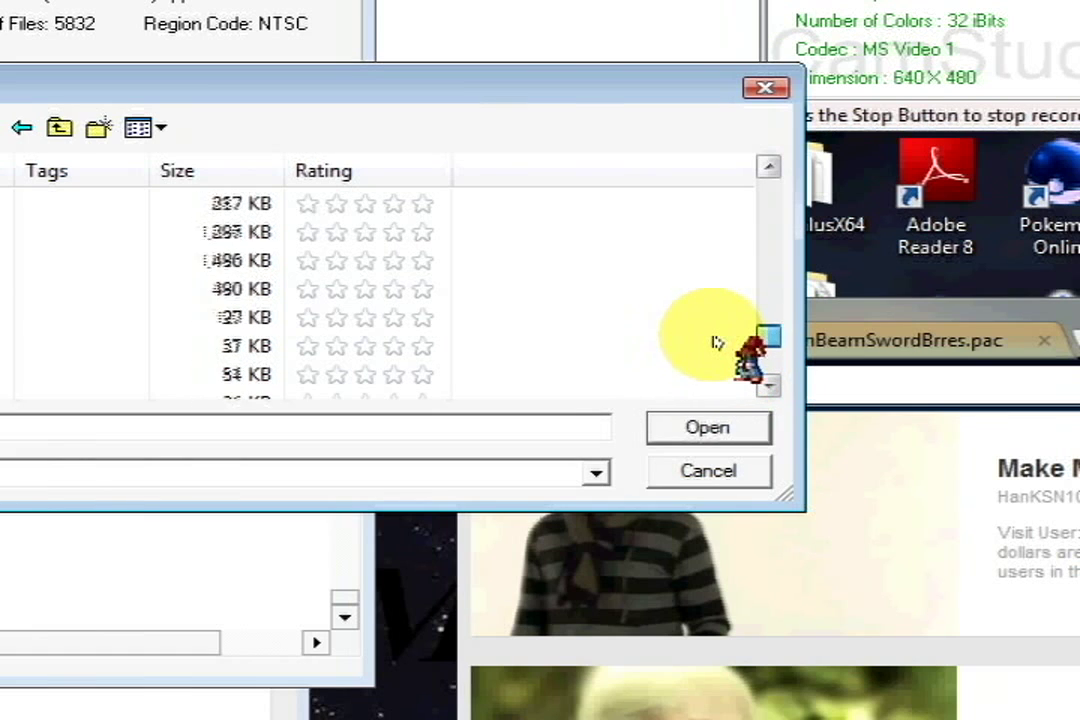
{"action": "left_click_drag", "start_coordinate": [715, 328], "coordinate": [714, 204]}
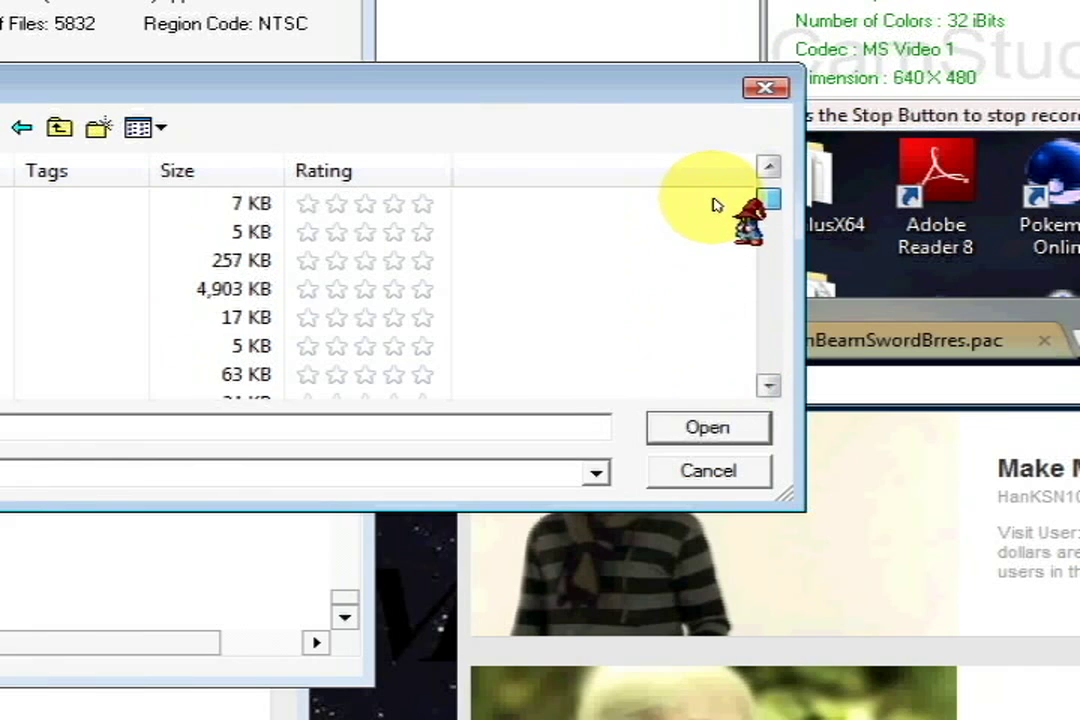
{"action": "left_click", "coordinate": [272, 287]}
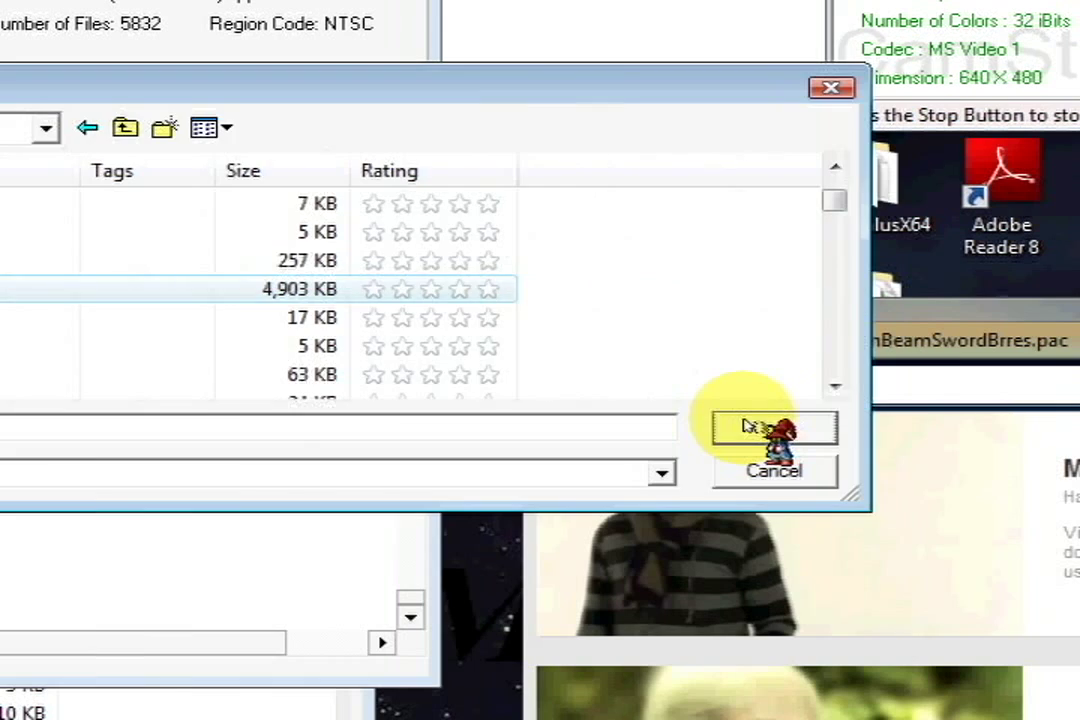
{"action": "left_click", "coordinate": [687, 424]}
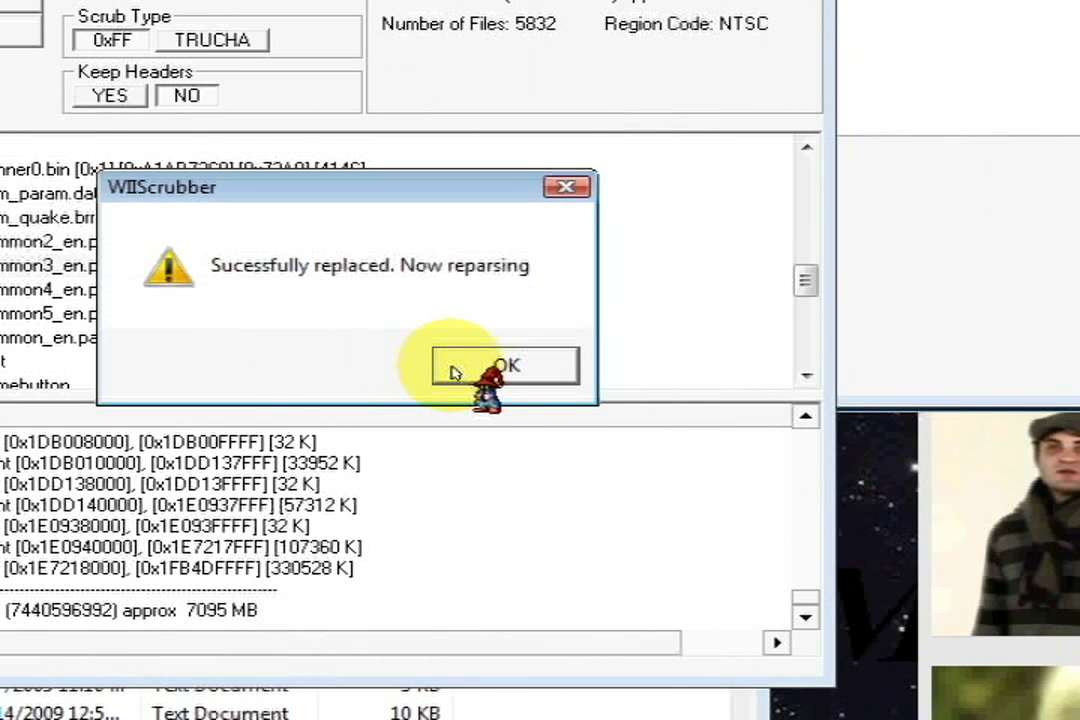
{"action": "left_click", "coordinate": [474, 370]}
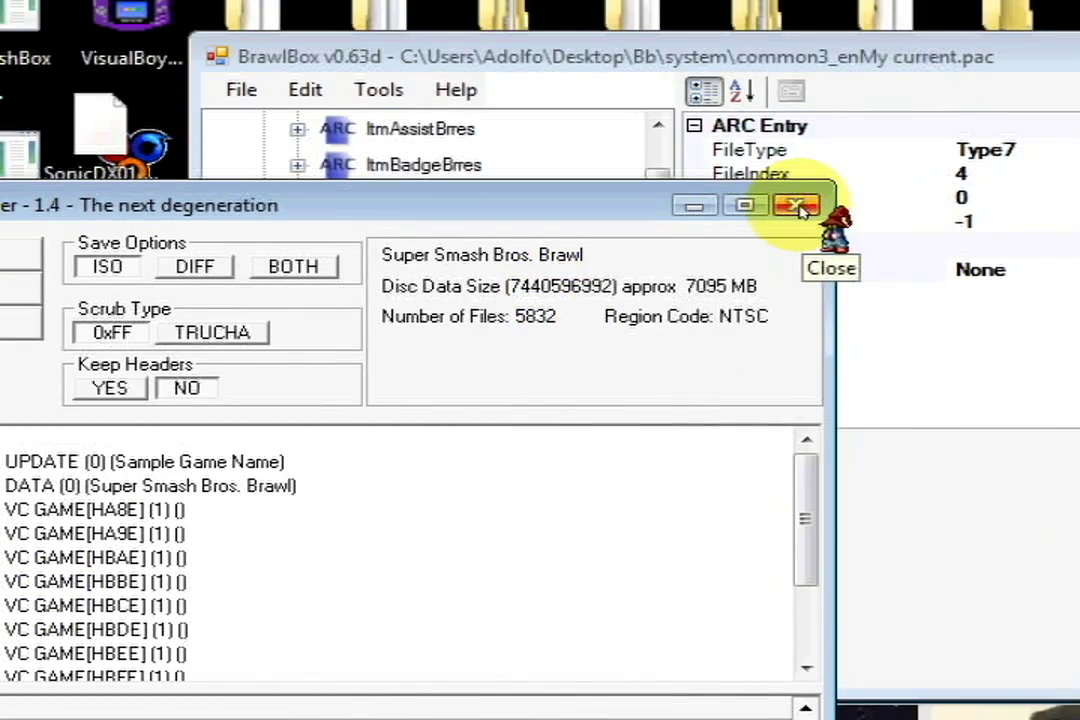
- Close WIIScrubber and switch to the Dolphin emulator running the game
{"action": "left_click", "coordinate": [800, 207]}
{"action": "left_click", "coordinate": [345, 668]}
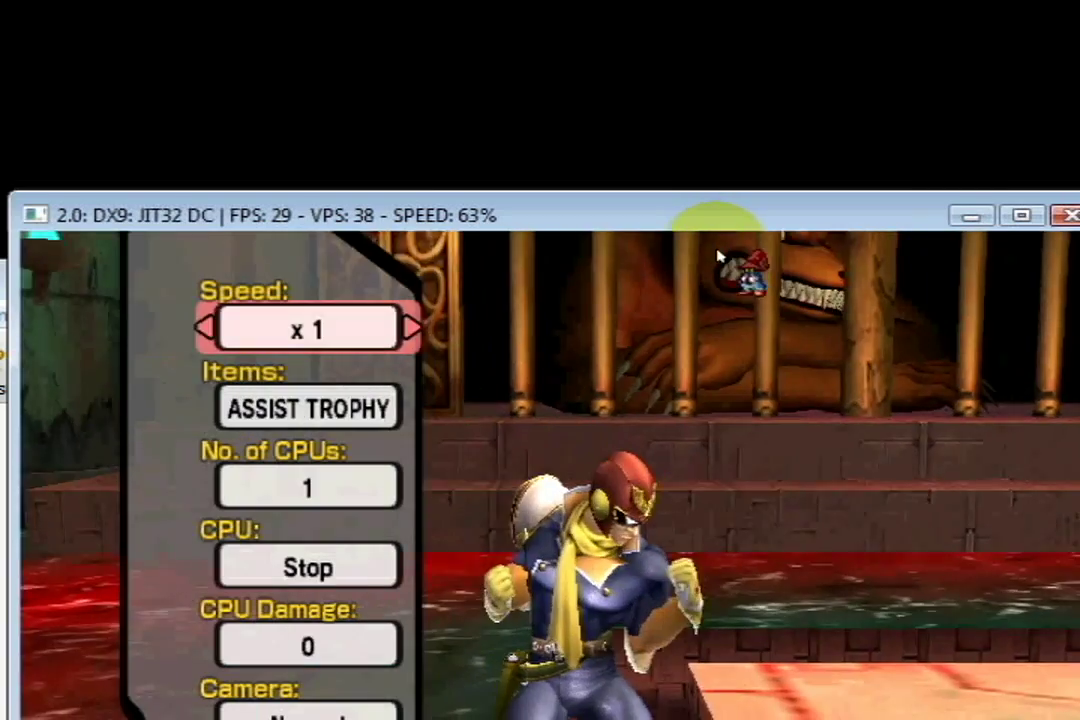
- Set the training mode Items option to BEAM SWORD, spawn the item and move the P1 fighter with it to test the model
{"action": "key", "text": "Down"}
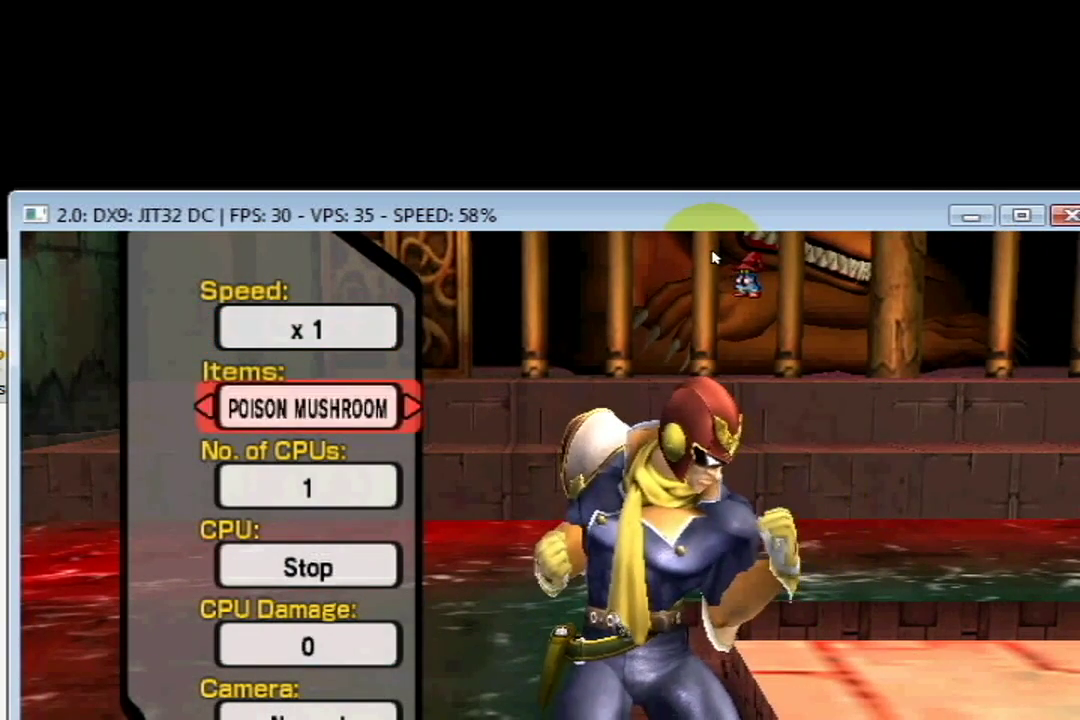
{"action": "key", "text": "Right"}
{"action": "key", "text": "Right"}
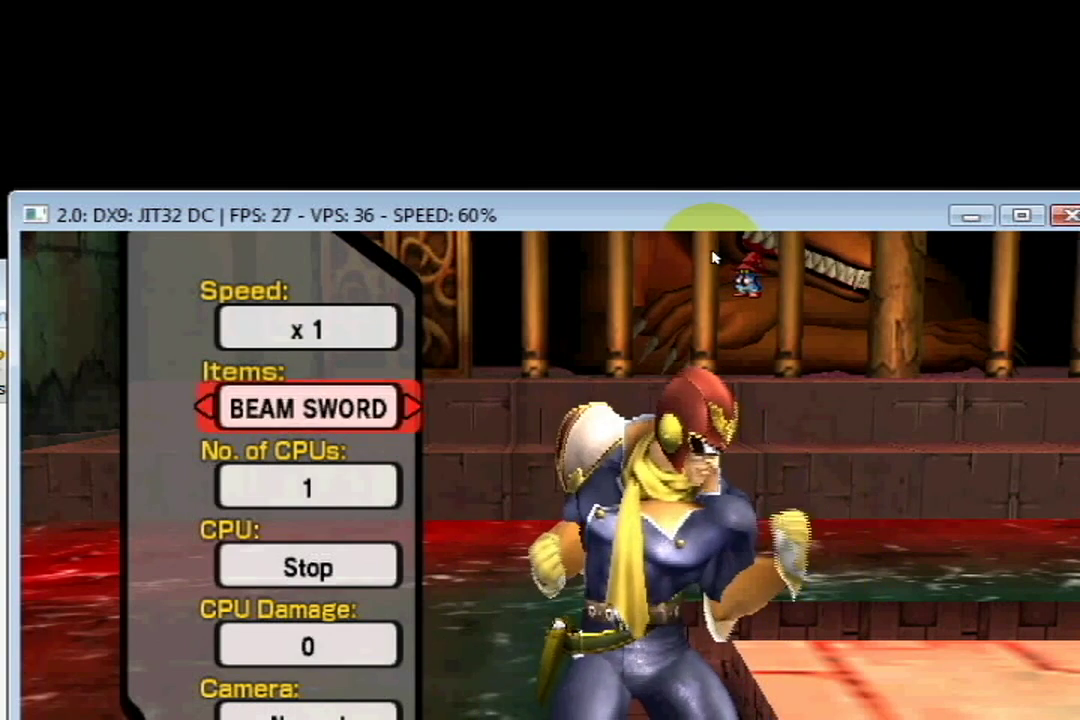
{"action": "key", "text": "Return"}
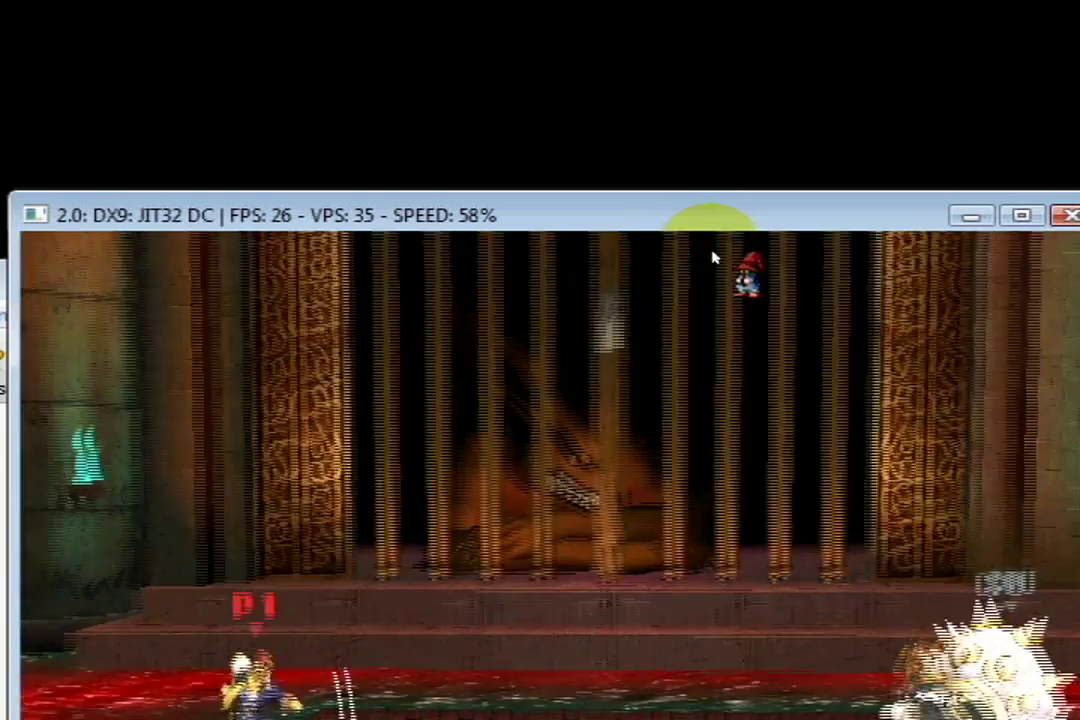
{"action": "key", "text": "Right"}
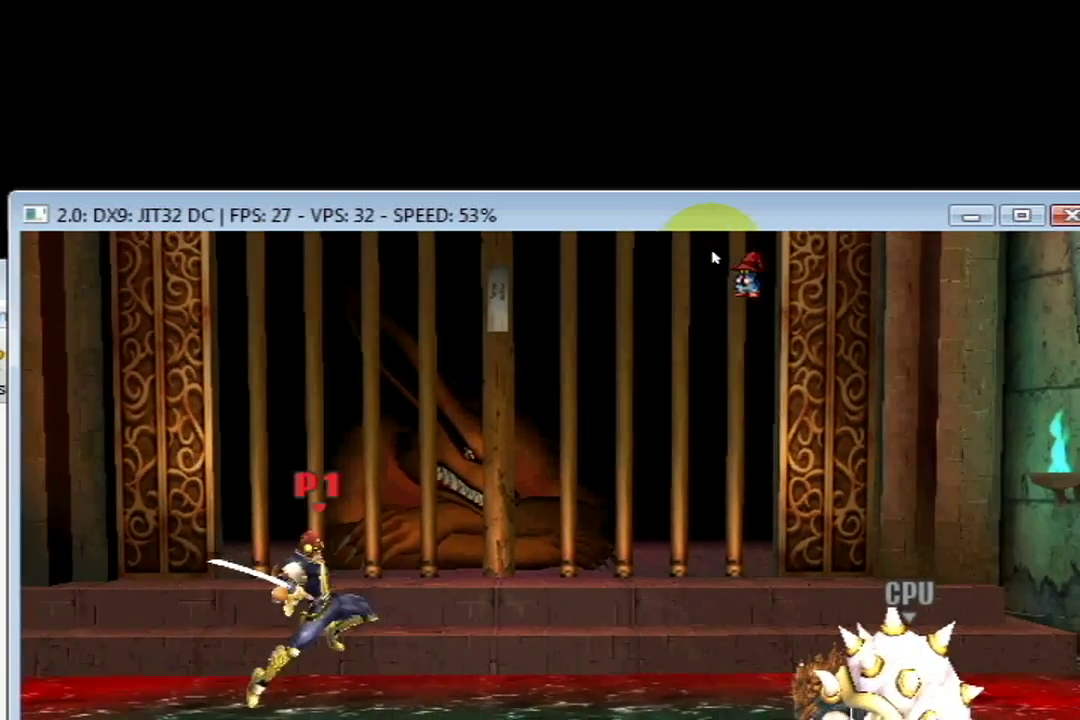